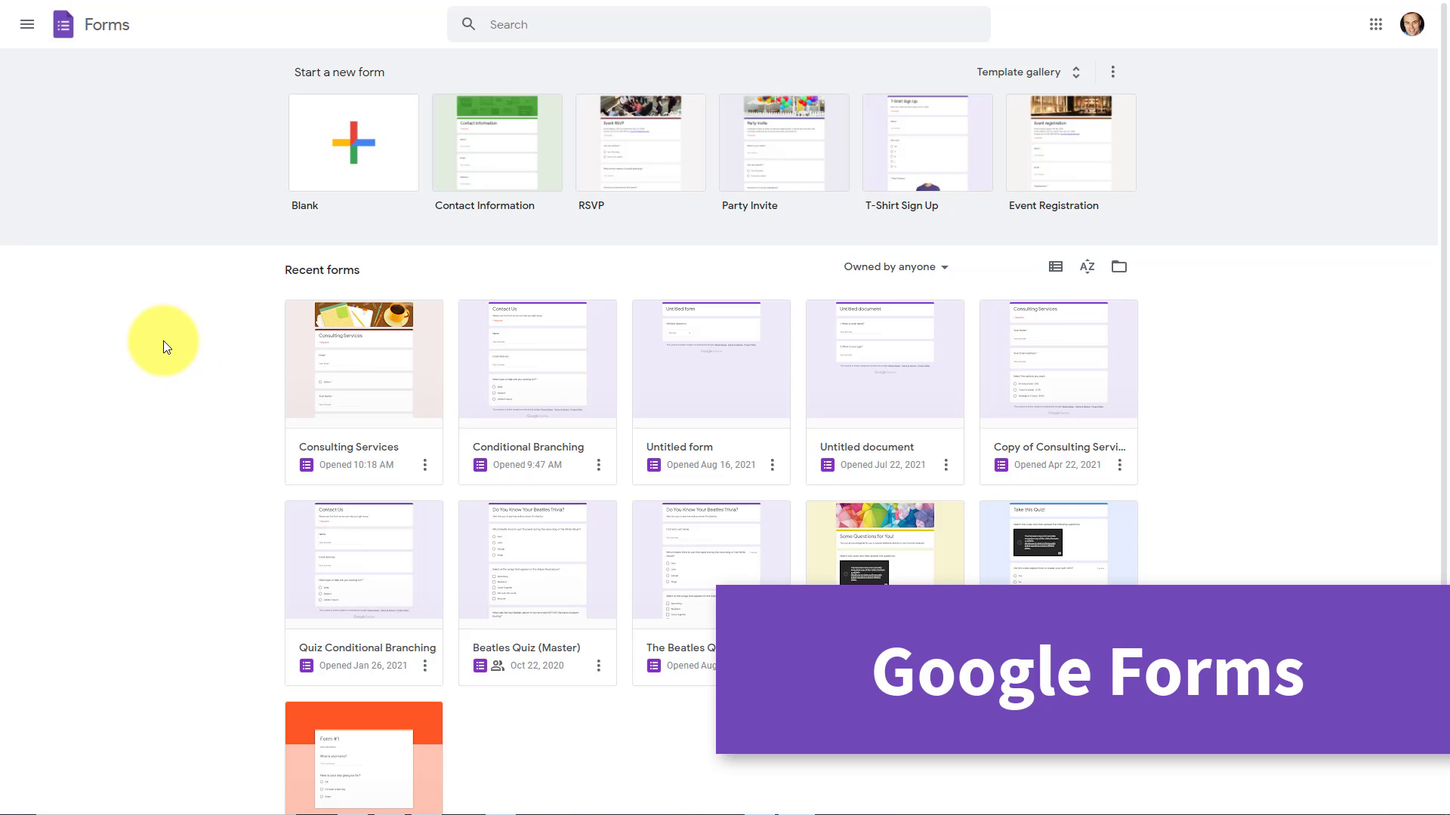
# Open the Google Forms navigation drawer and close it again
pyautogui.click(30, 30)
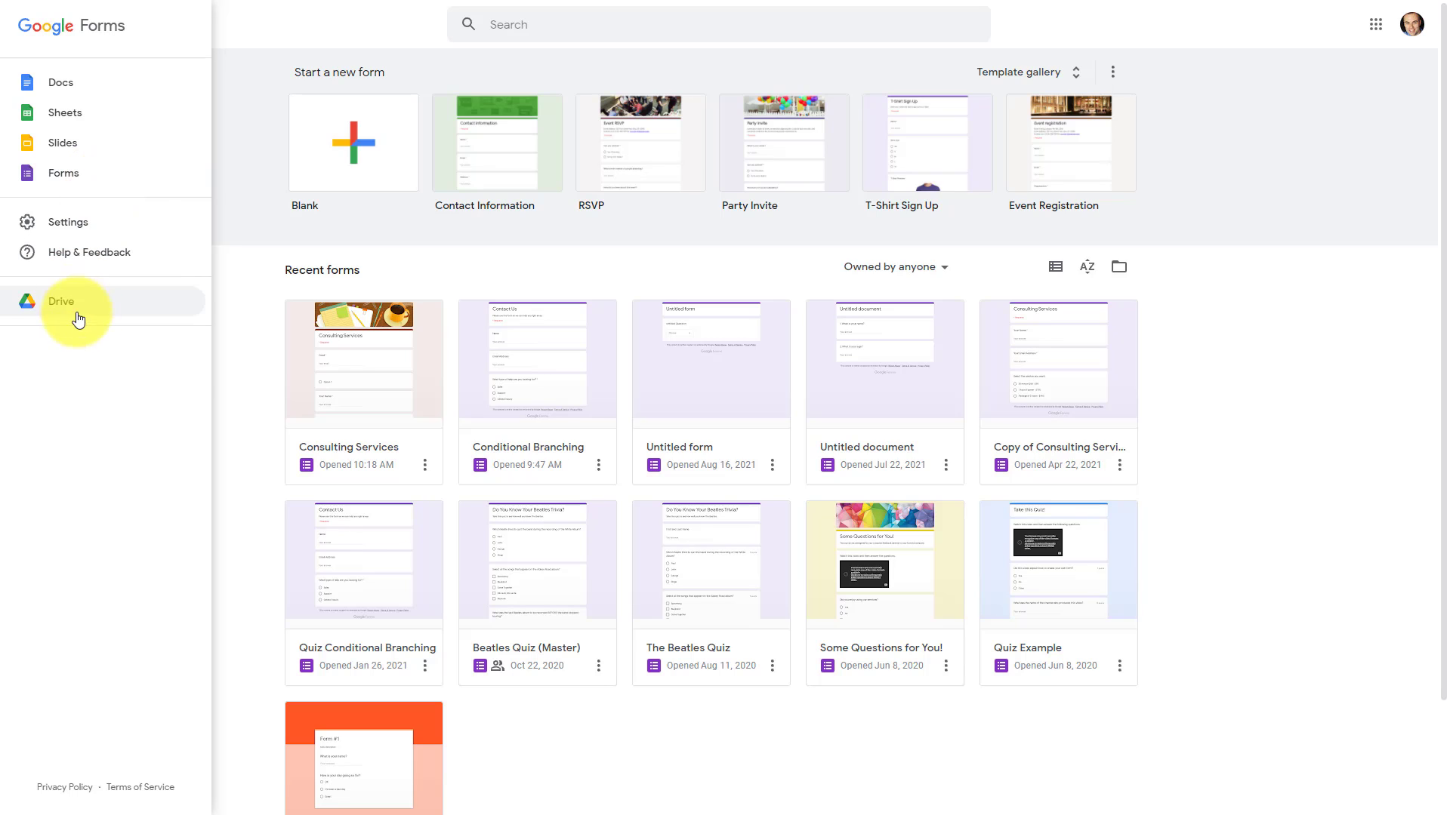
pyautogui.click(247, 347)
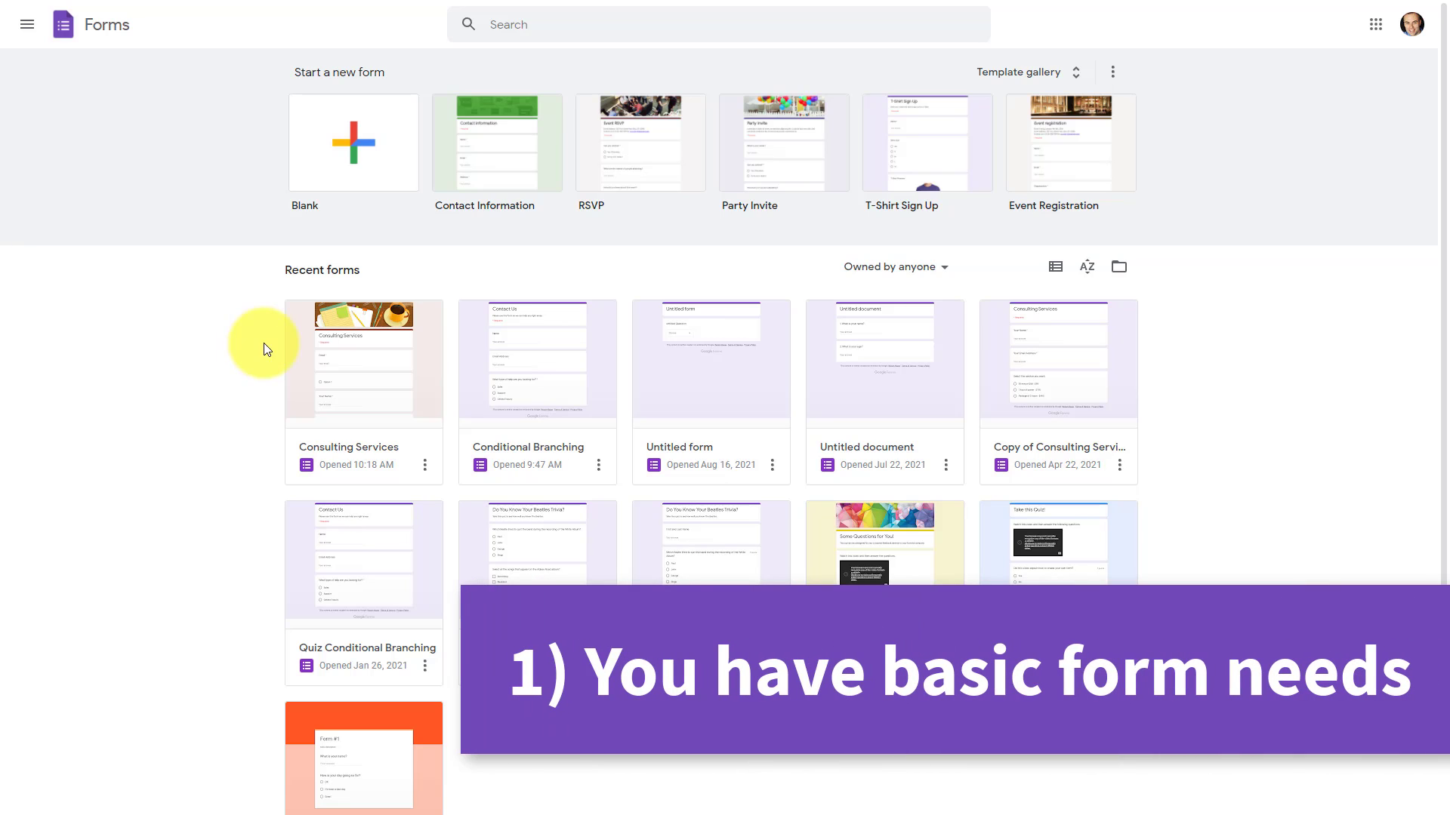
# Open the Consulting Services form and scroll through its questions
pyautogui.click(412, 377)
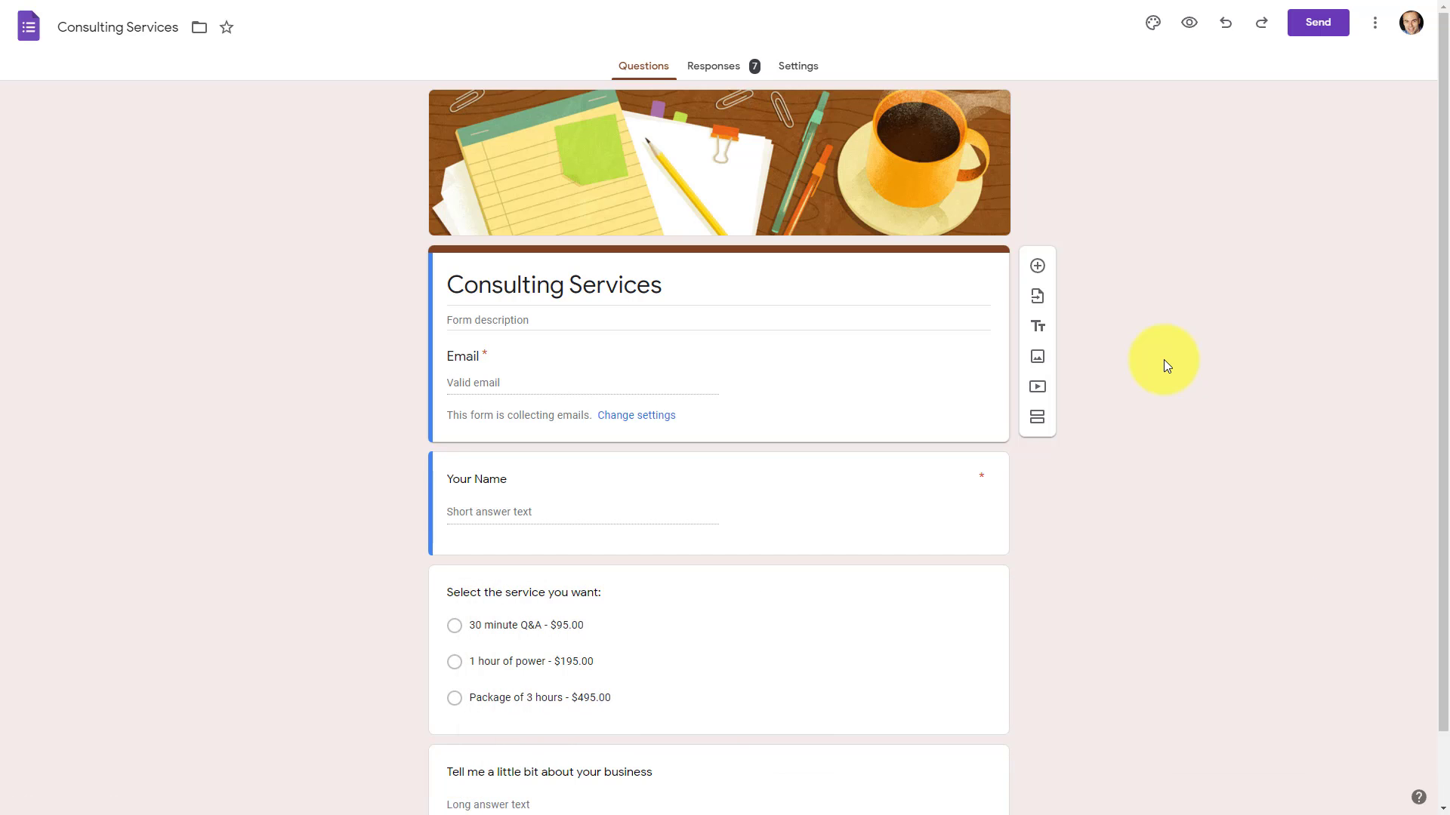
pyautogui.scroll(-1, 1155, 359)
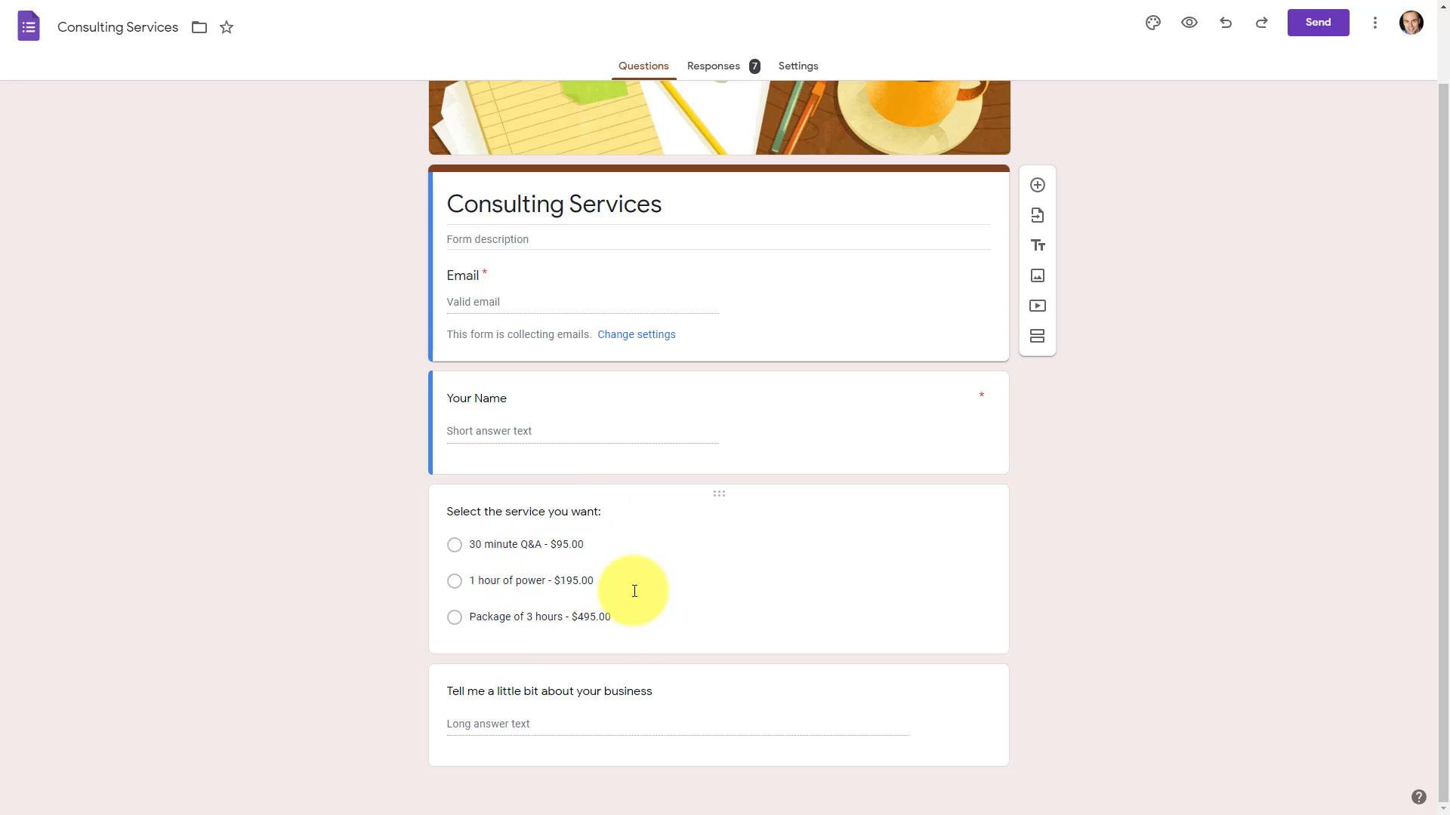
pyautogui.scroll(1, 1147, 453)
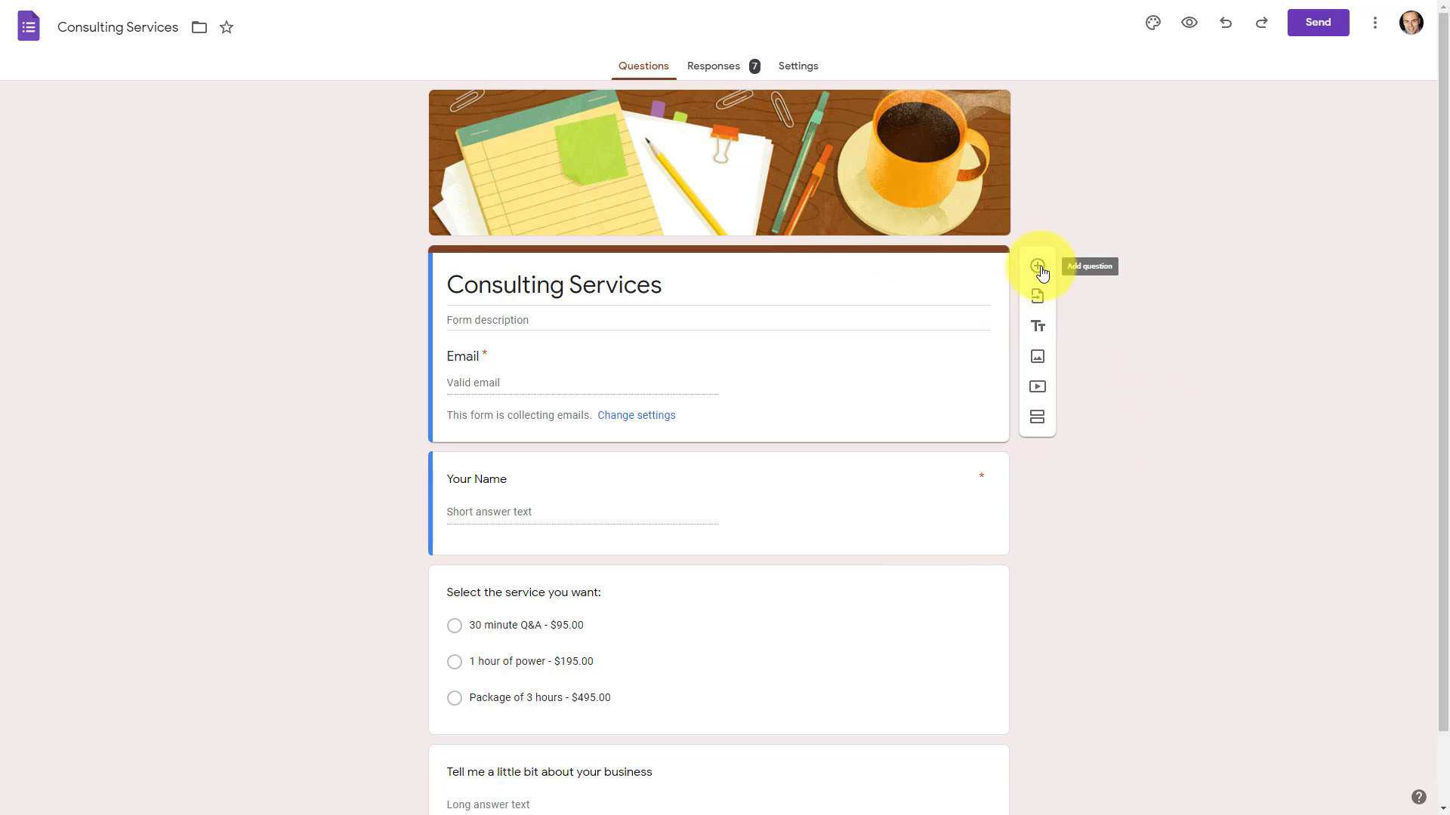
pyautogui.scroll(-1, 929, 398)
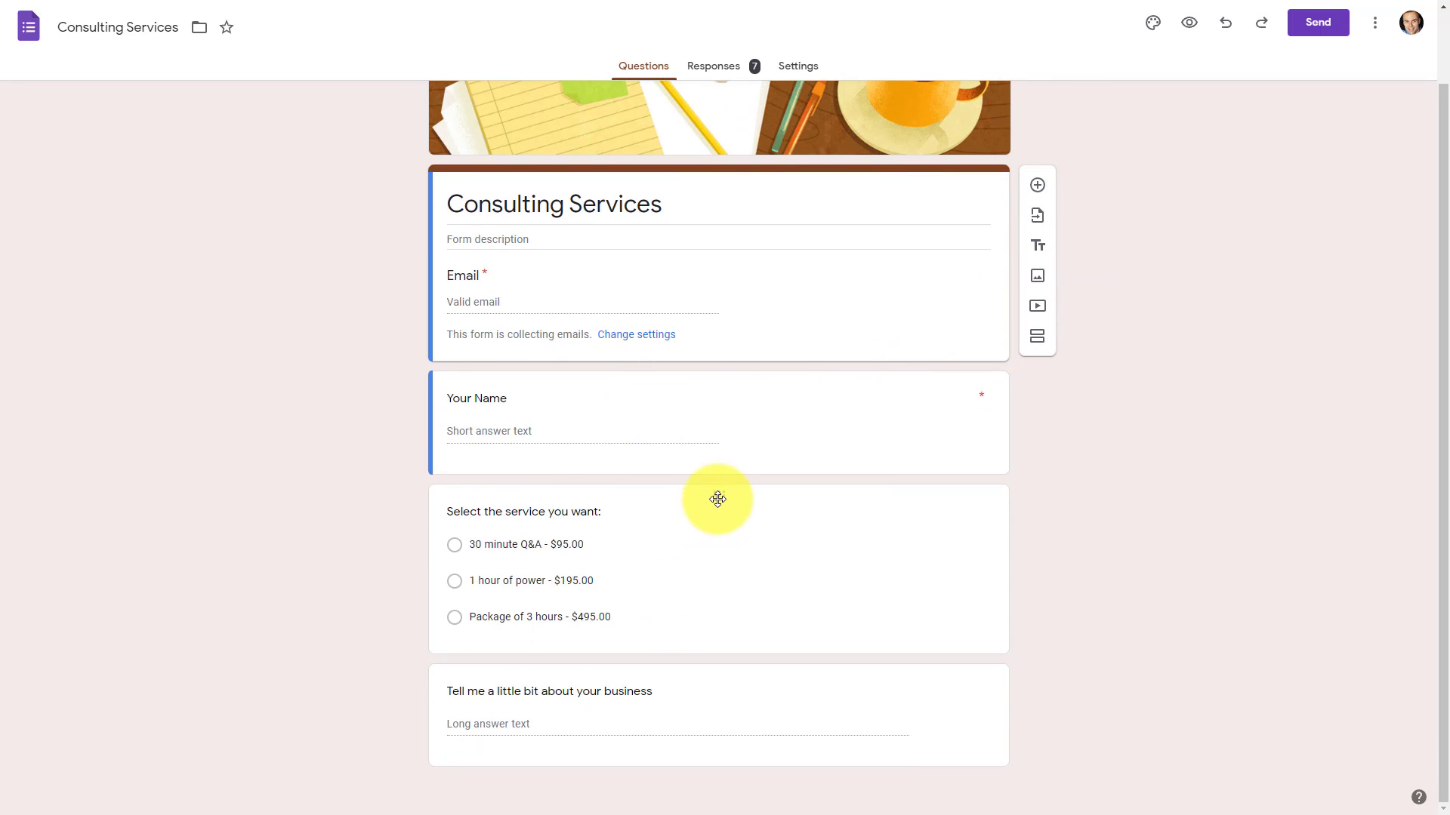
# Move the 'Select the service you want' question below the business question
pyautogui.moveTo(717, 499); pyautogui.dragTo(799, 660)
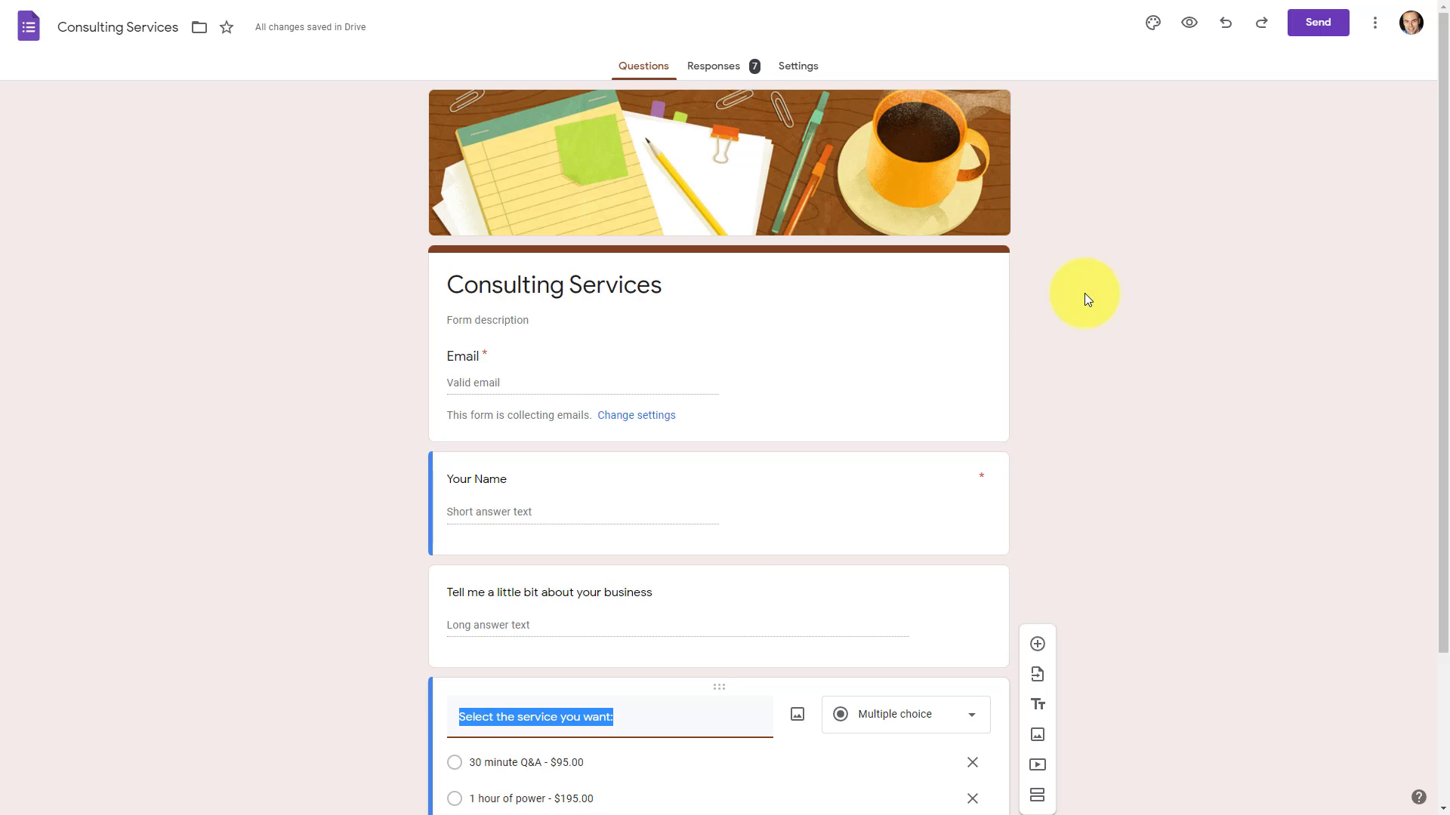
pyautogui.scroll(-3, 1084, 293)
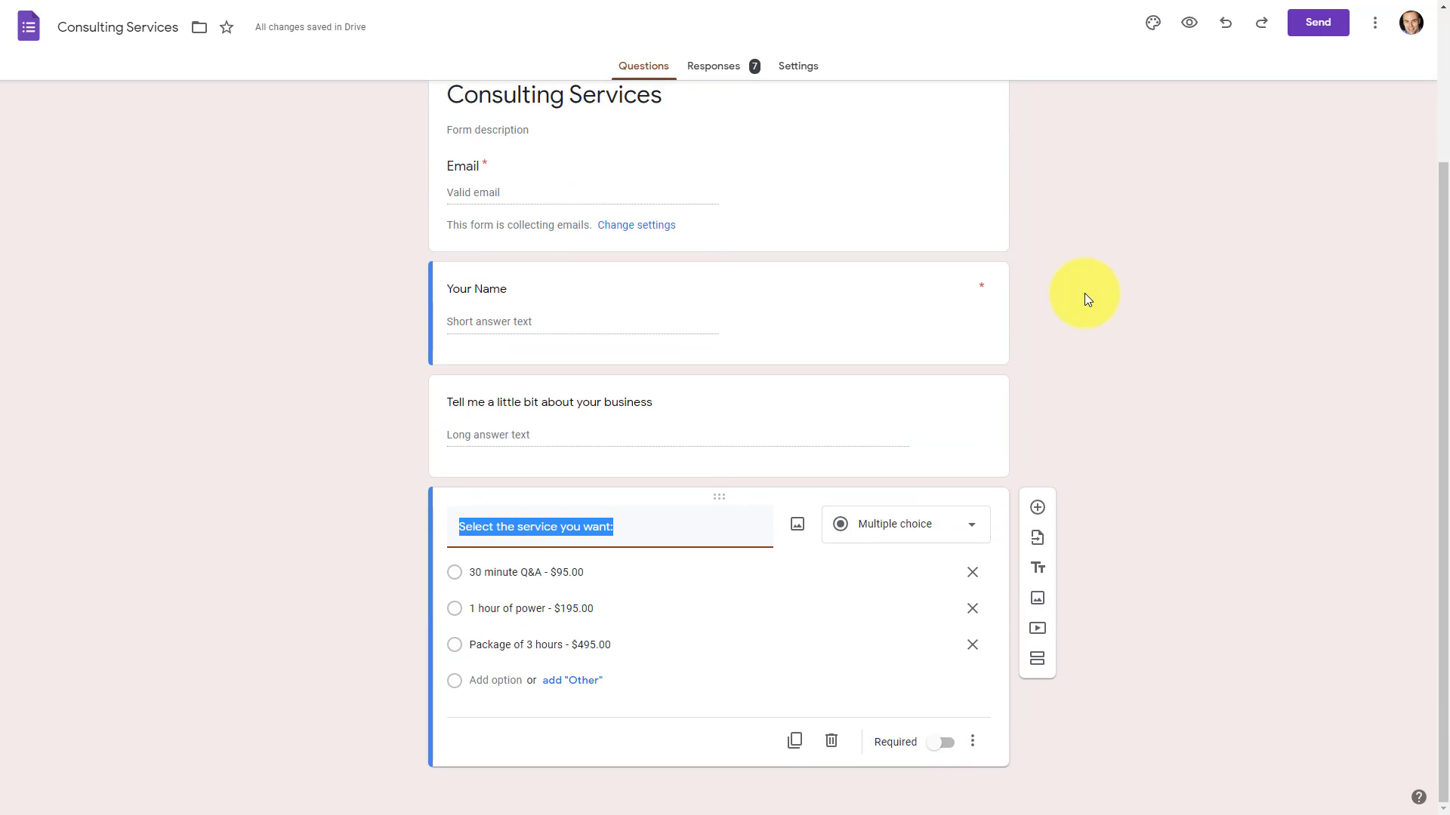
pyautogui.scroll(3, 1085, 293)
pyautogui.click(1084, 299)
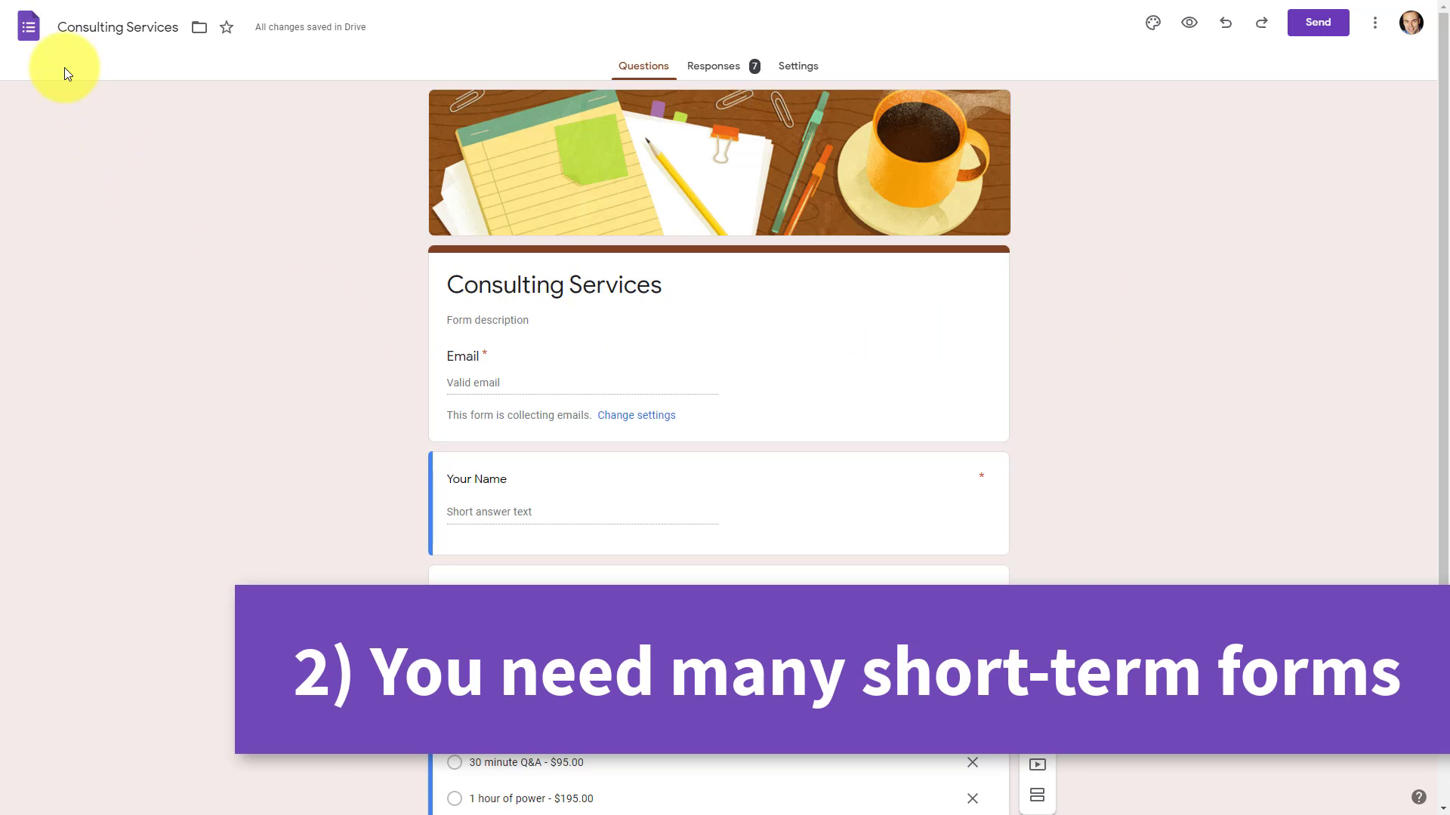
# Go back to Forms home and open the Beatles Quiz (Master) form's first question
pyautogui.click(37, 37)
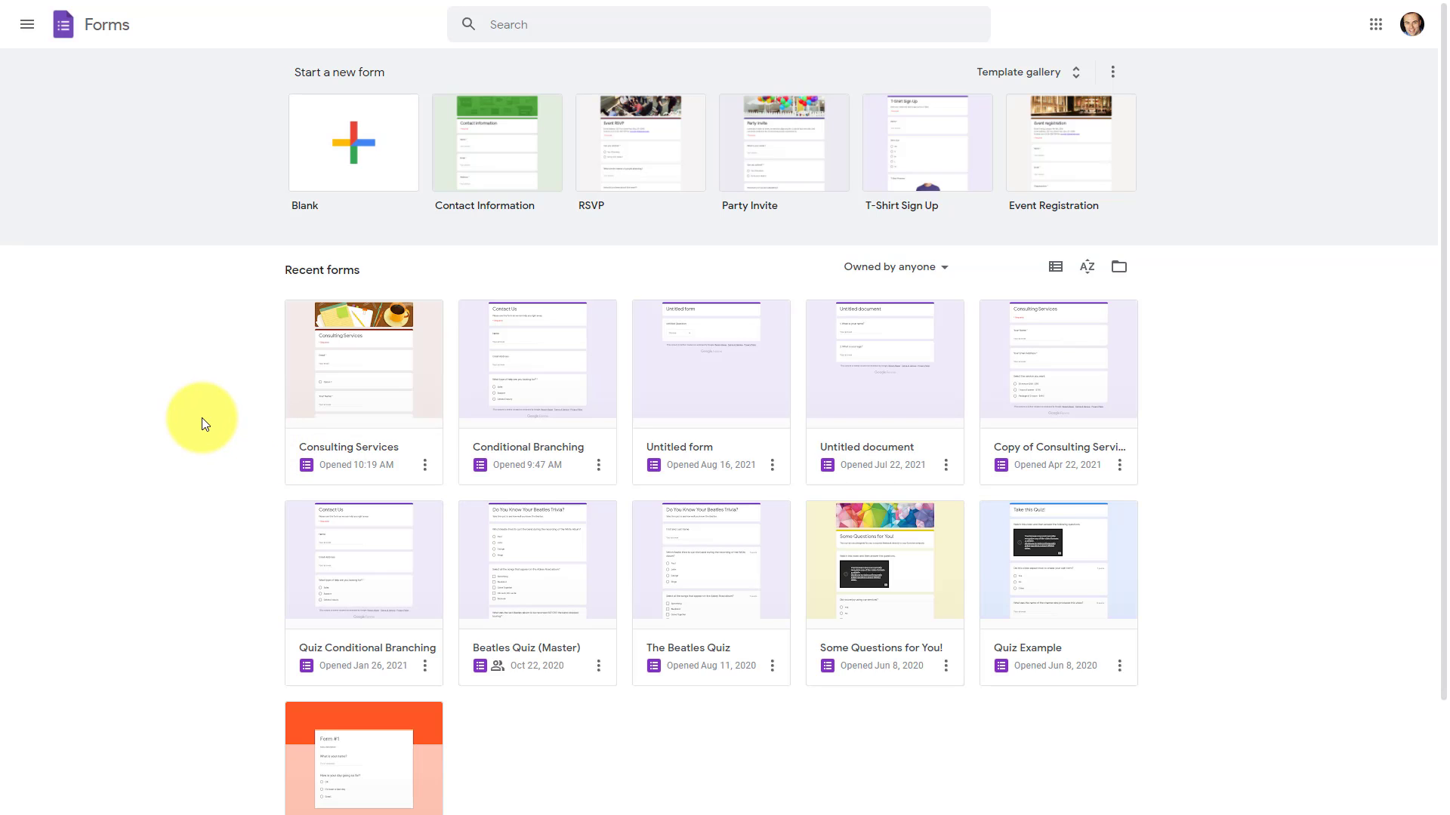
pyautogui.click(529, 554)
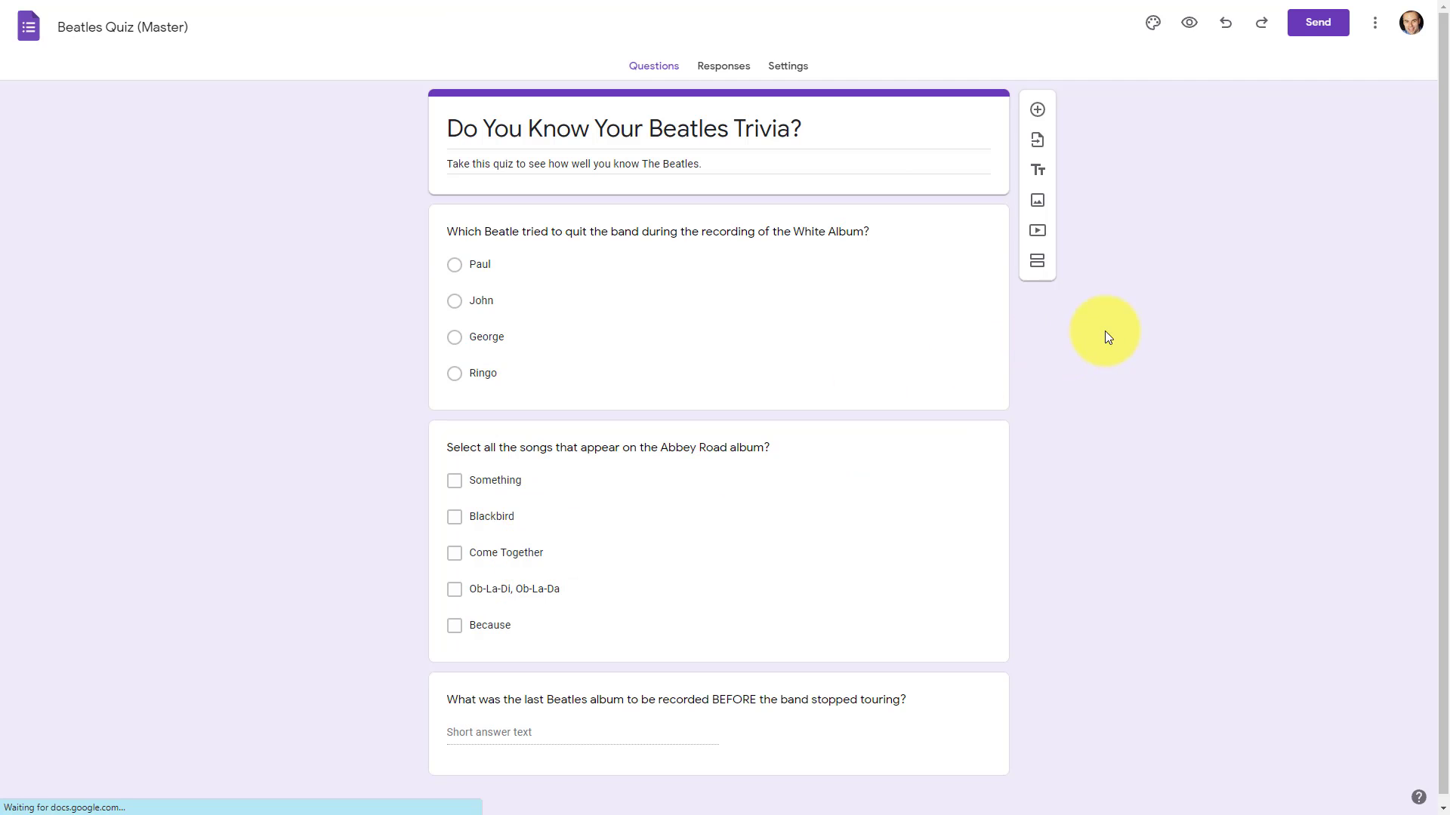
pyautogui.click(953, 322)
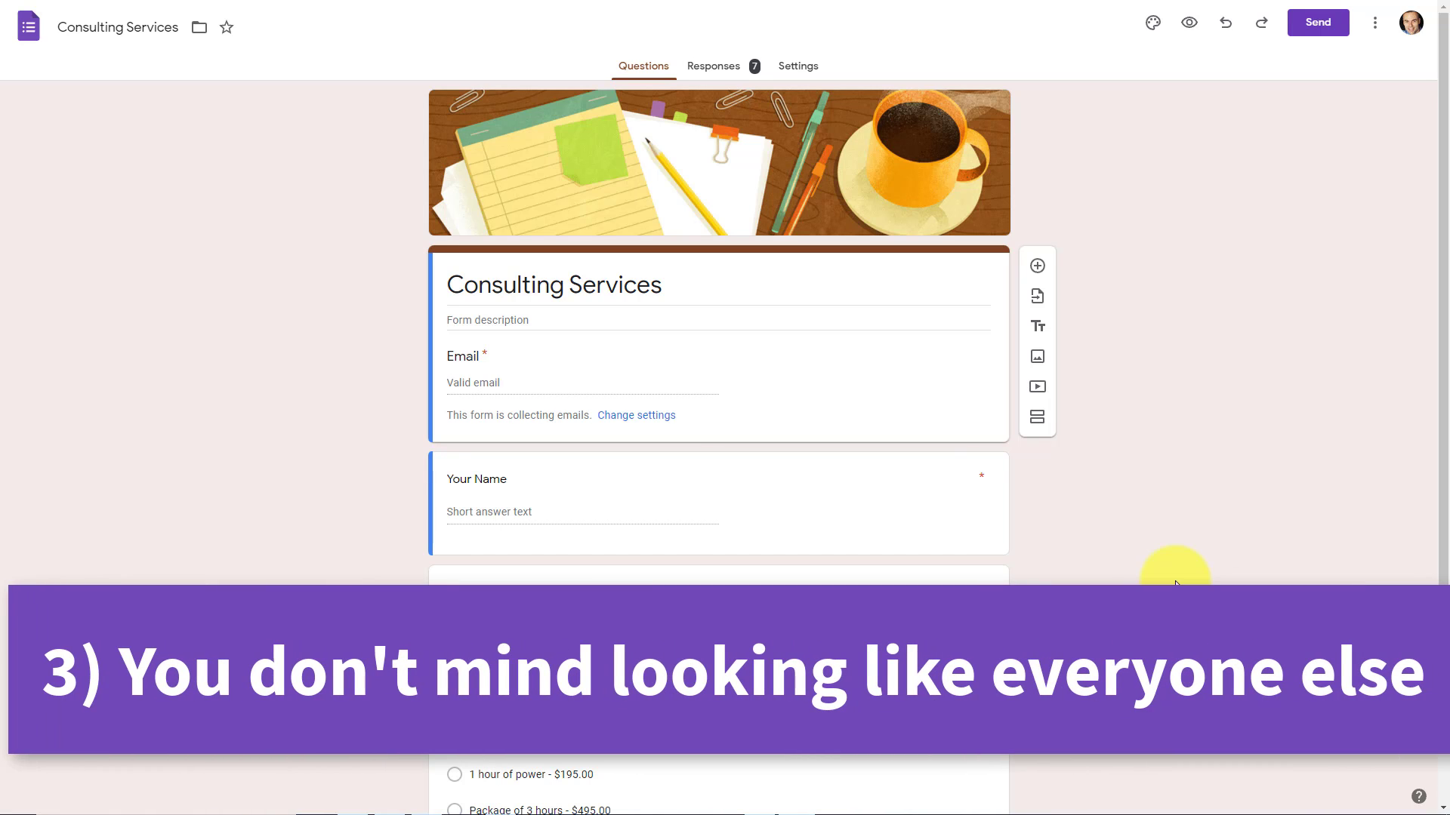
pyautogui.scroll(-1, 1175, 577)
pyautogui.scroll(1, 1174, 578)
pyautogui.click(1152, 22)
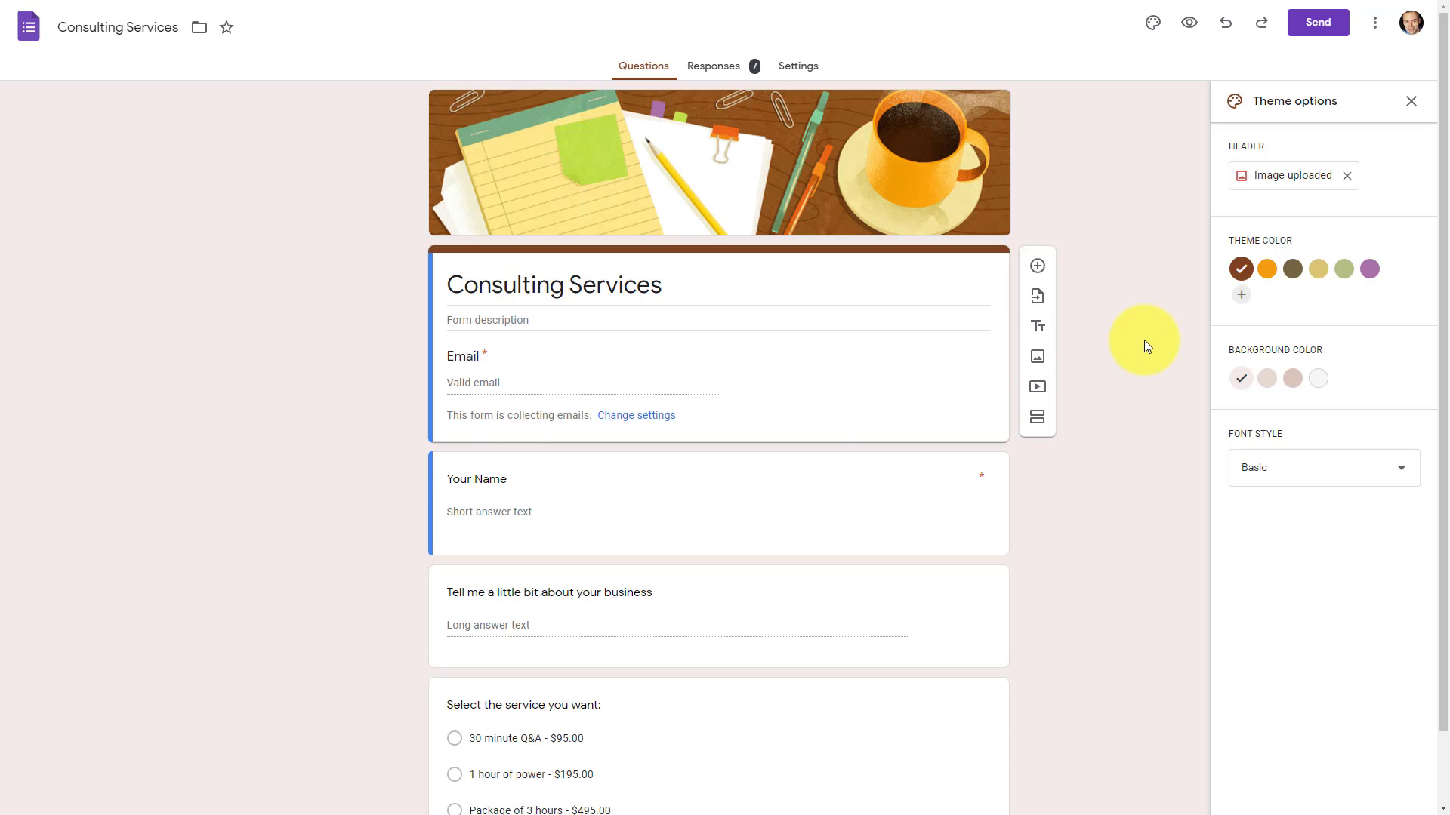
pyautogui.scroll(-1, 1144, 339)
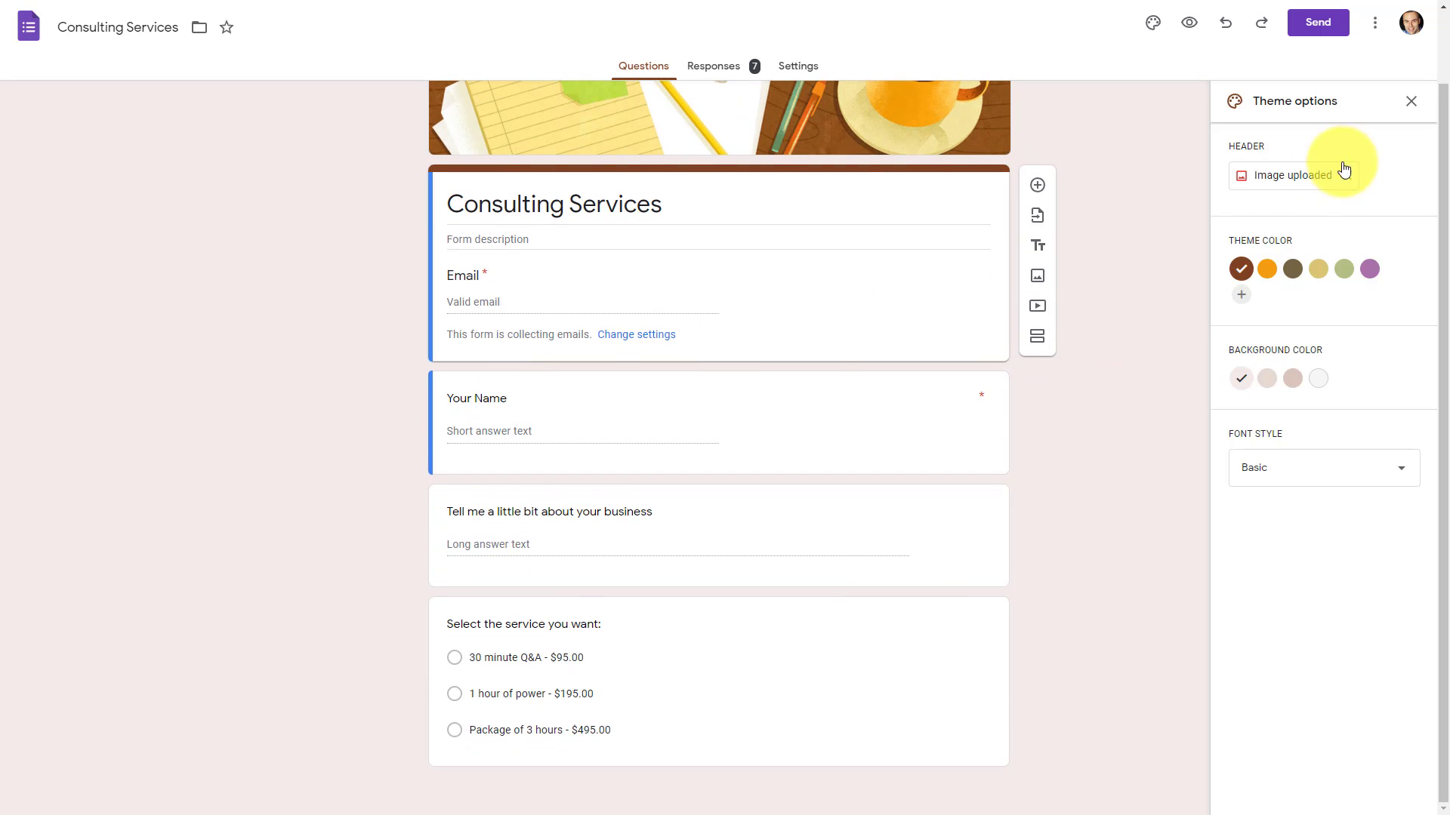
pyautogui.click(1411, 100)
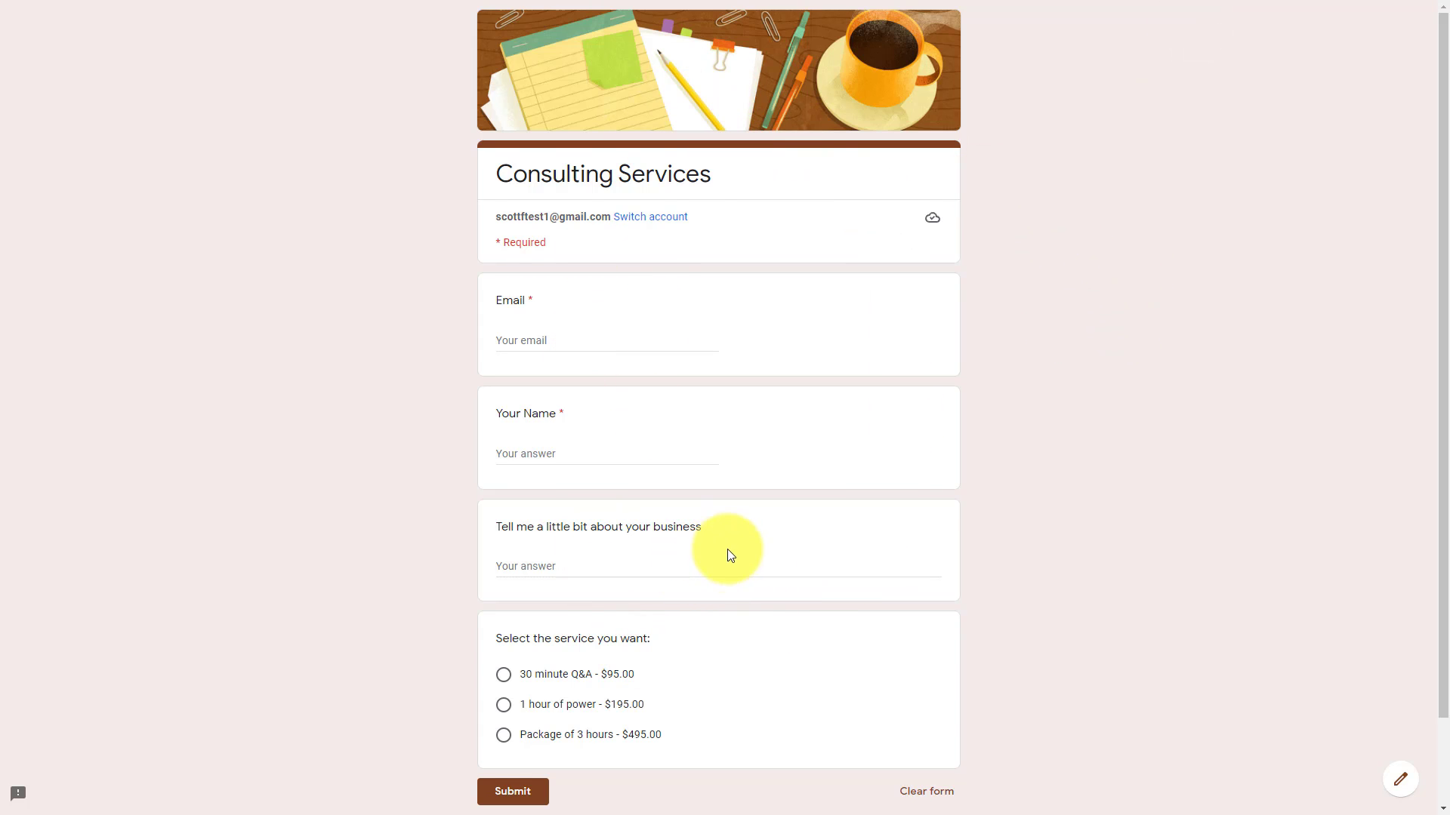
# Scroll the Consulting Services preview down to the footer and back up
pyautogui.scroll(-2, 728, 589)
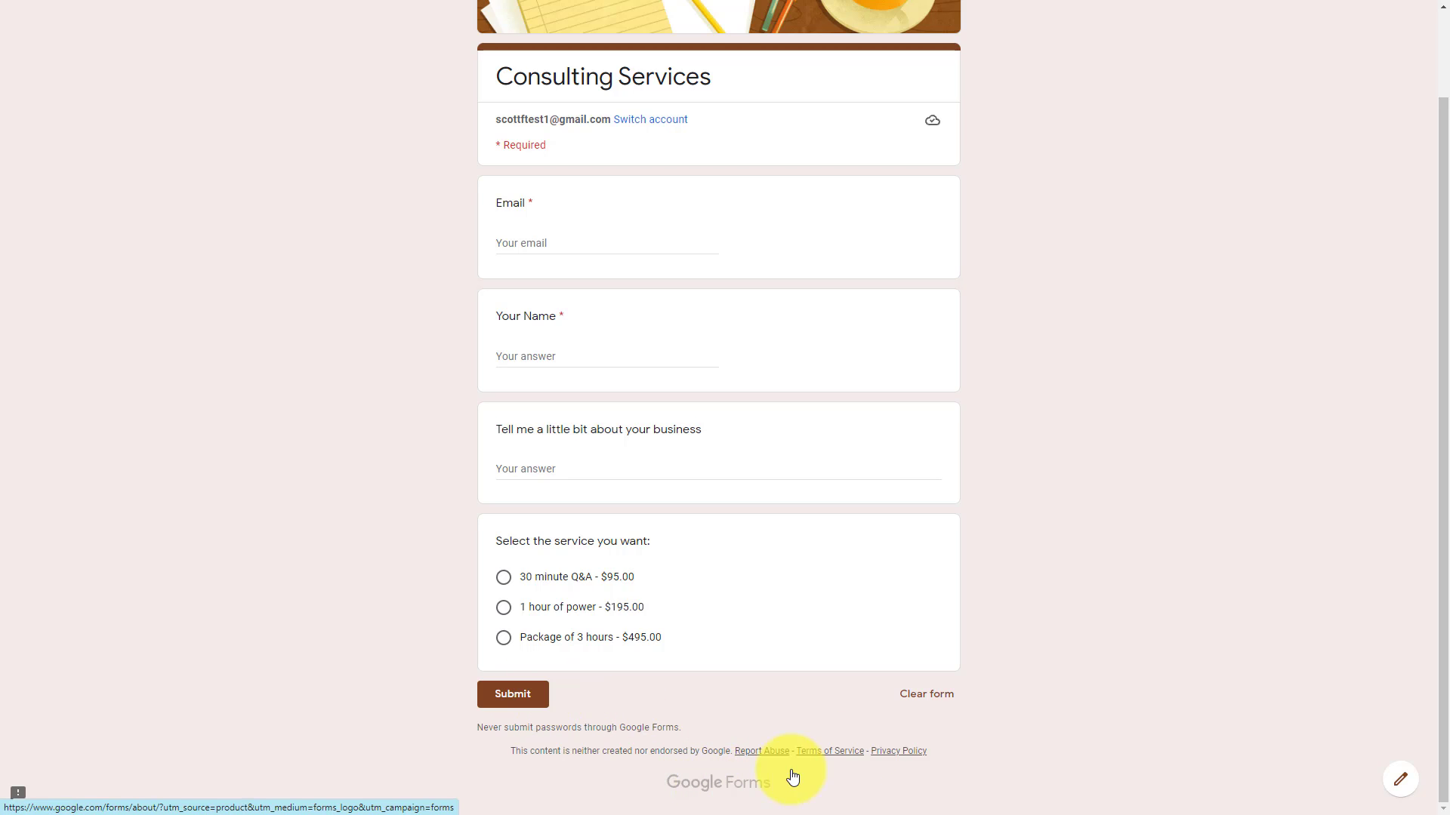
pyautogui.scroll(2, 1115, 569)
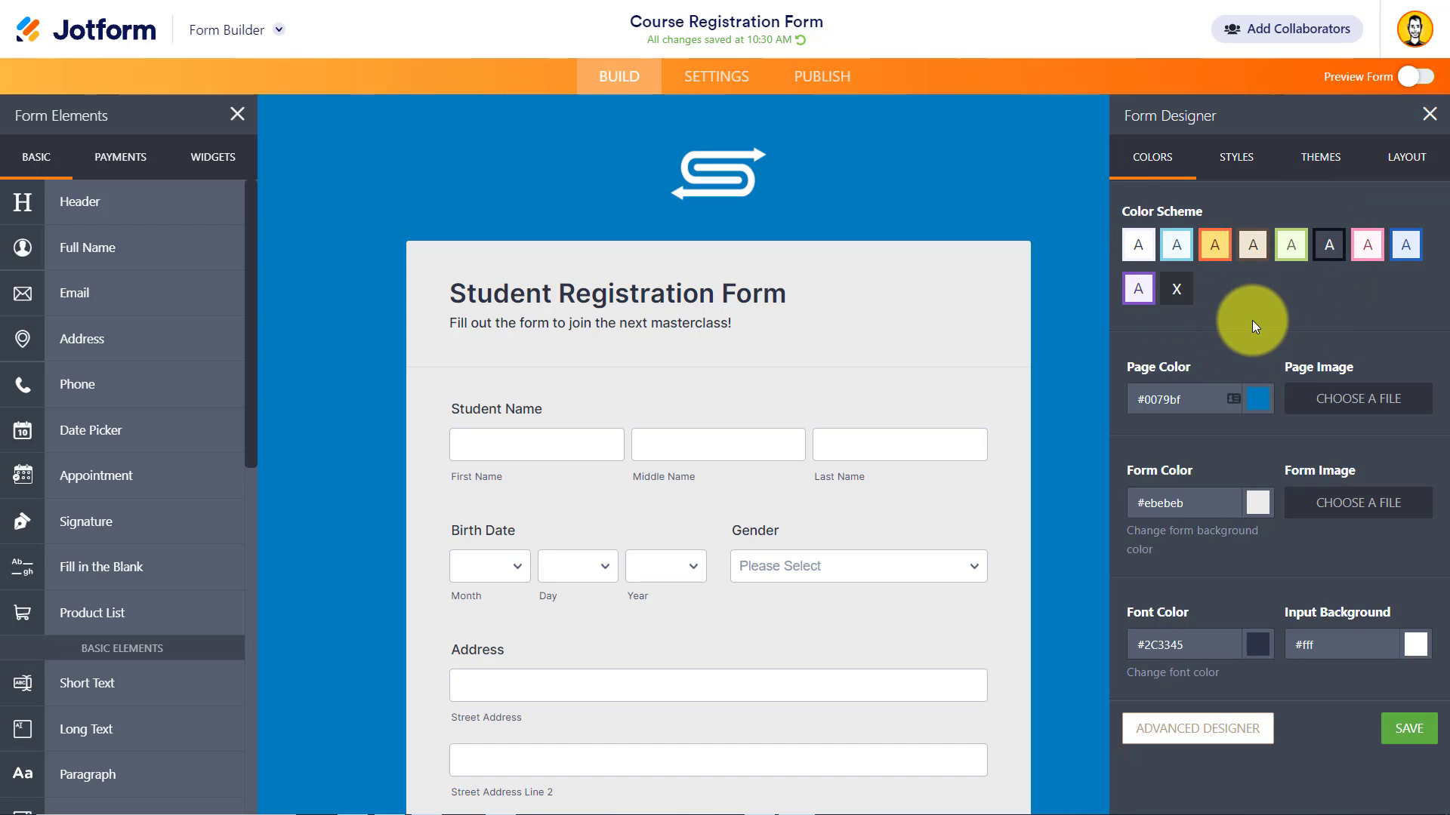
# Review the form's layout and colour settings and rearrange elements in the builder
pyautogui.click(1232, 158)
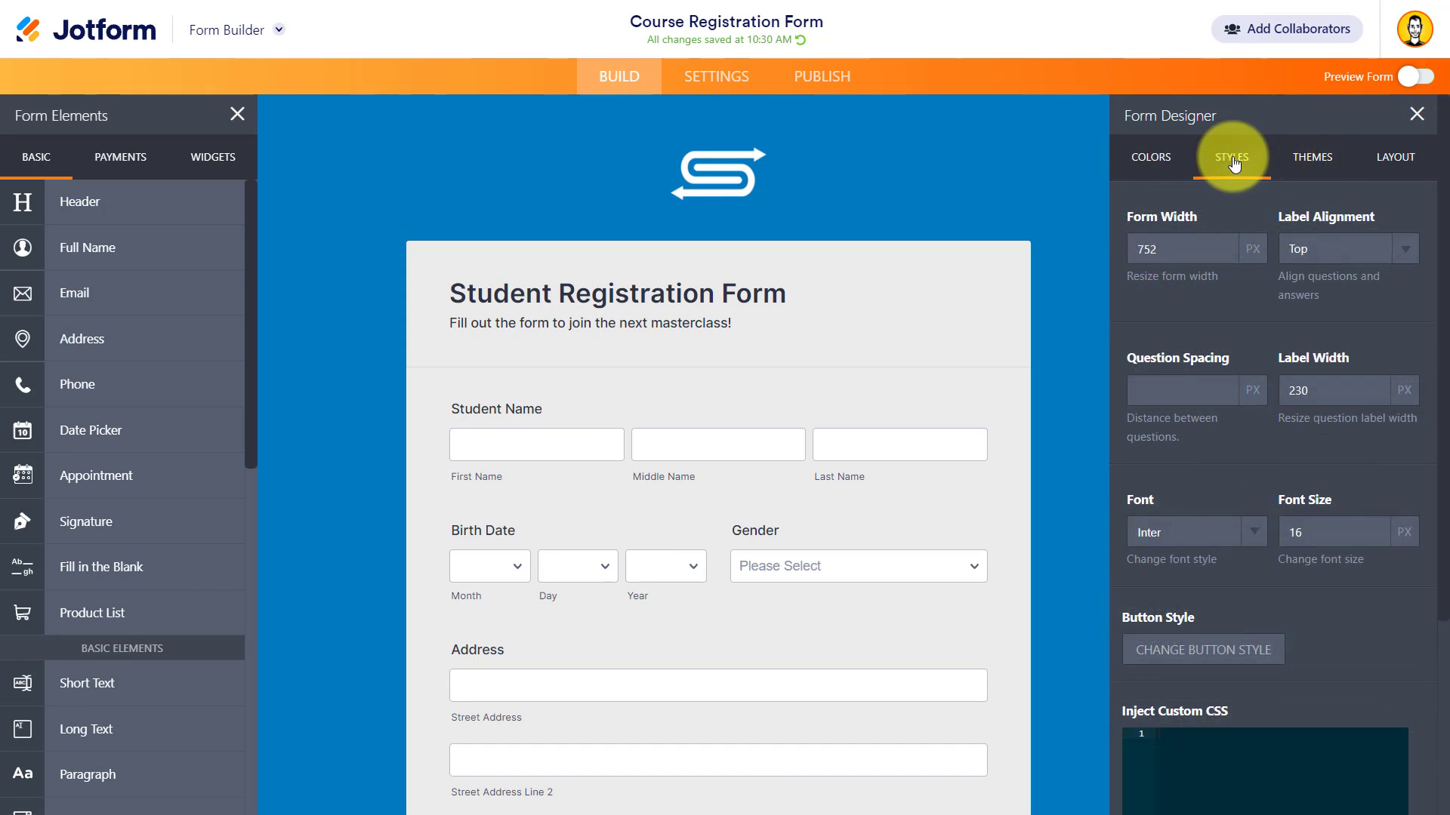
pyautogui.click(1140, 163)
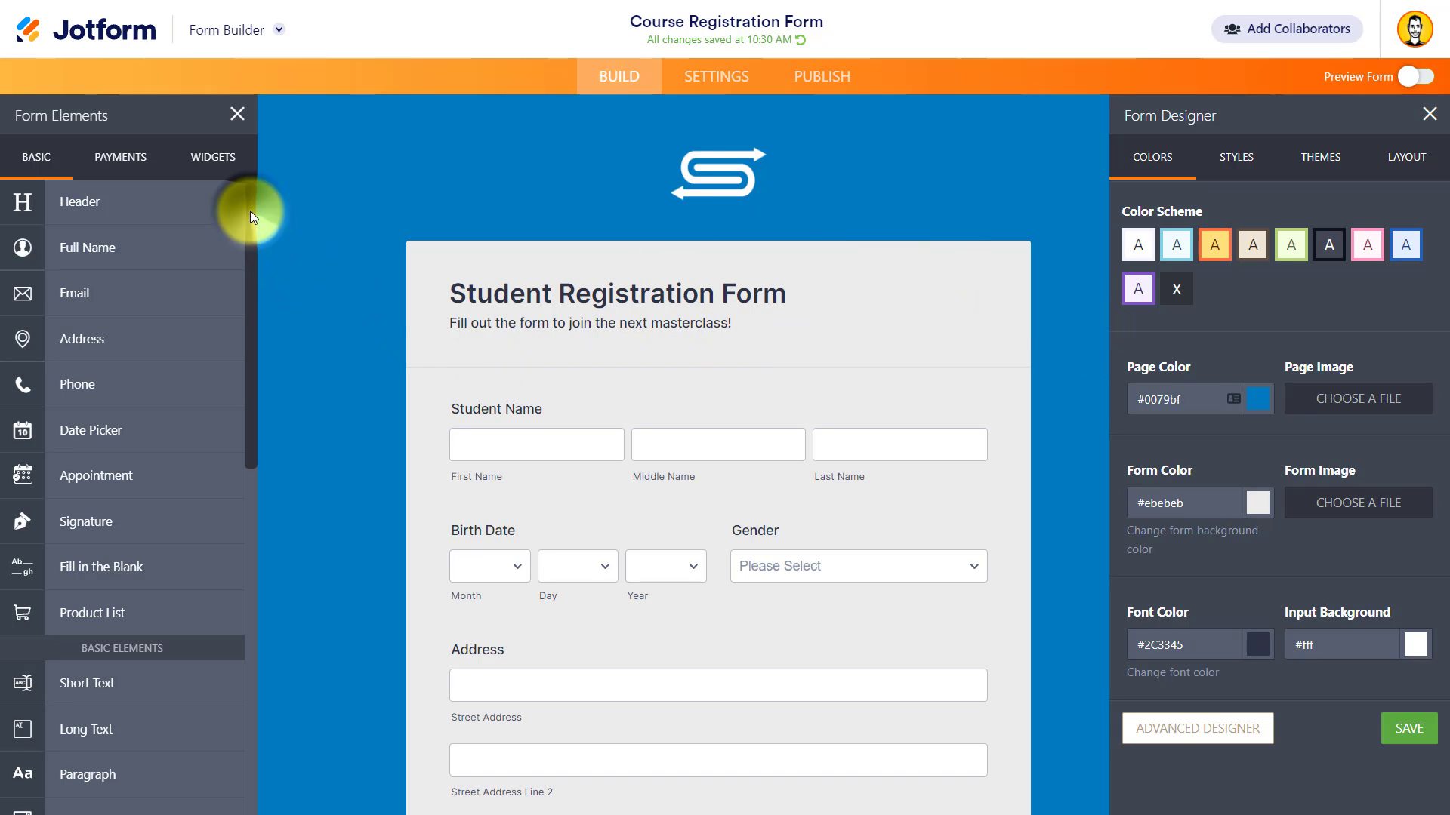
pyautogui.moveTo(250, 211)
pyautogui.mouseDown()
pyautogui.moveTo(255, 493)
pyautogui.moveTo(250, 409)
pyautogui.mouseUp()
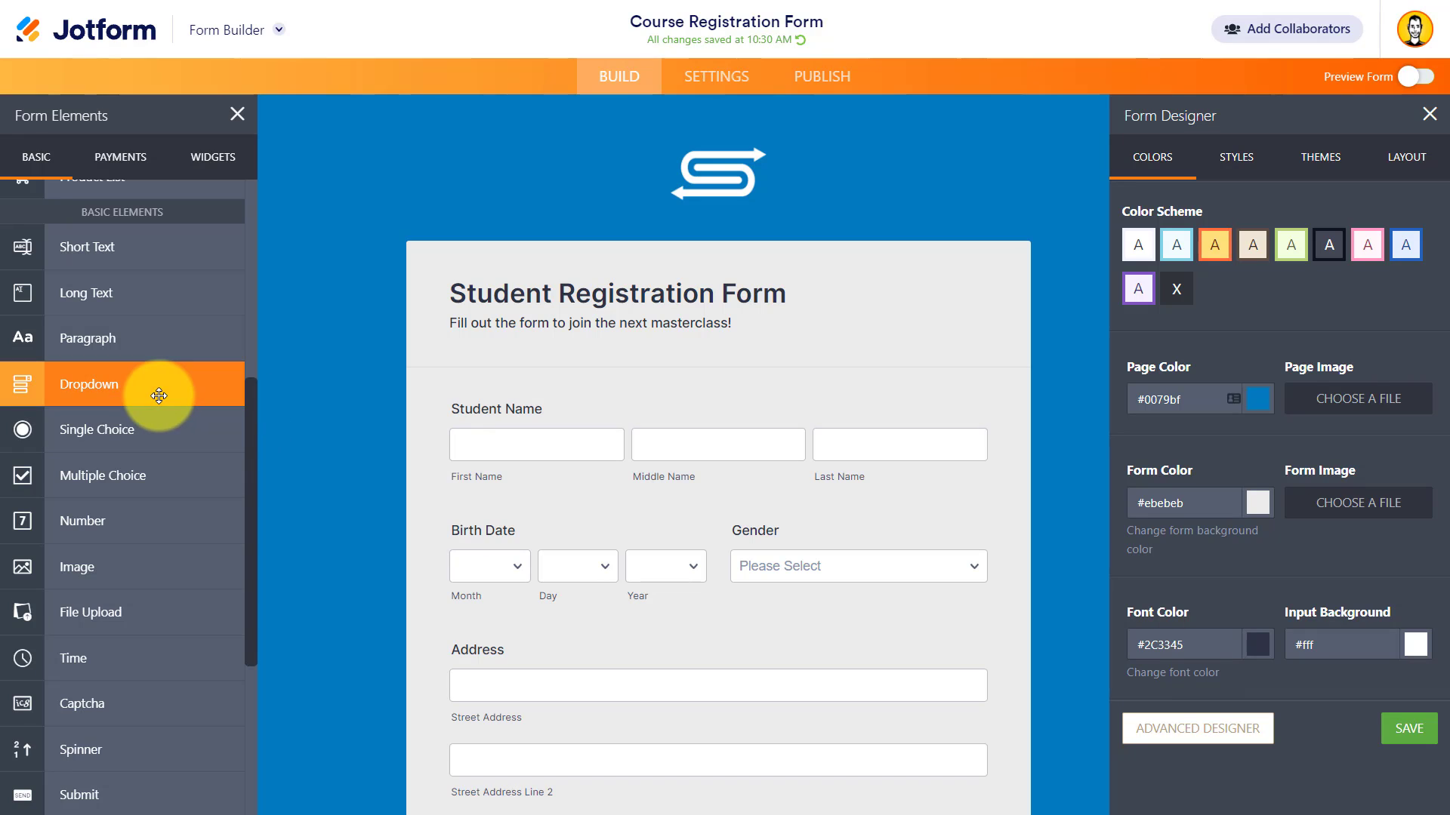
pyautogui.moveTo(246, 456); pyautogui.dragTo(260, 202)
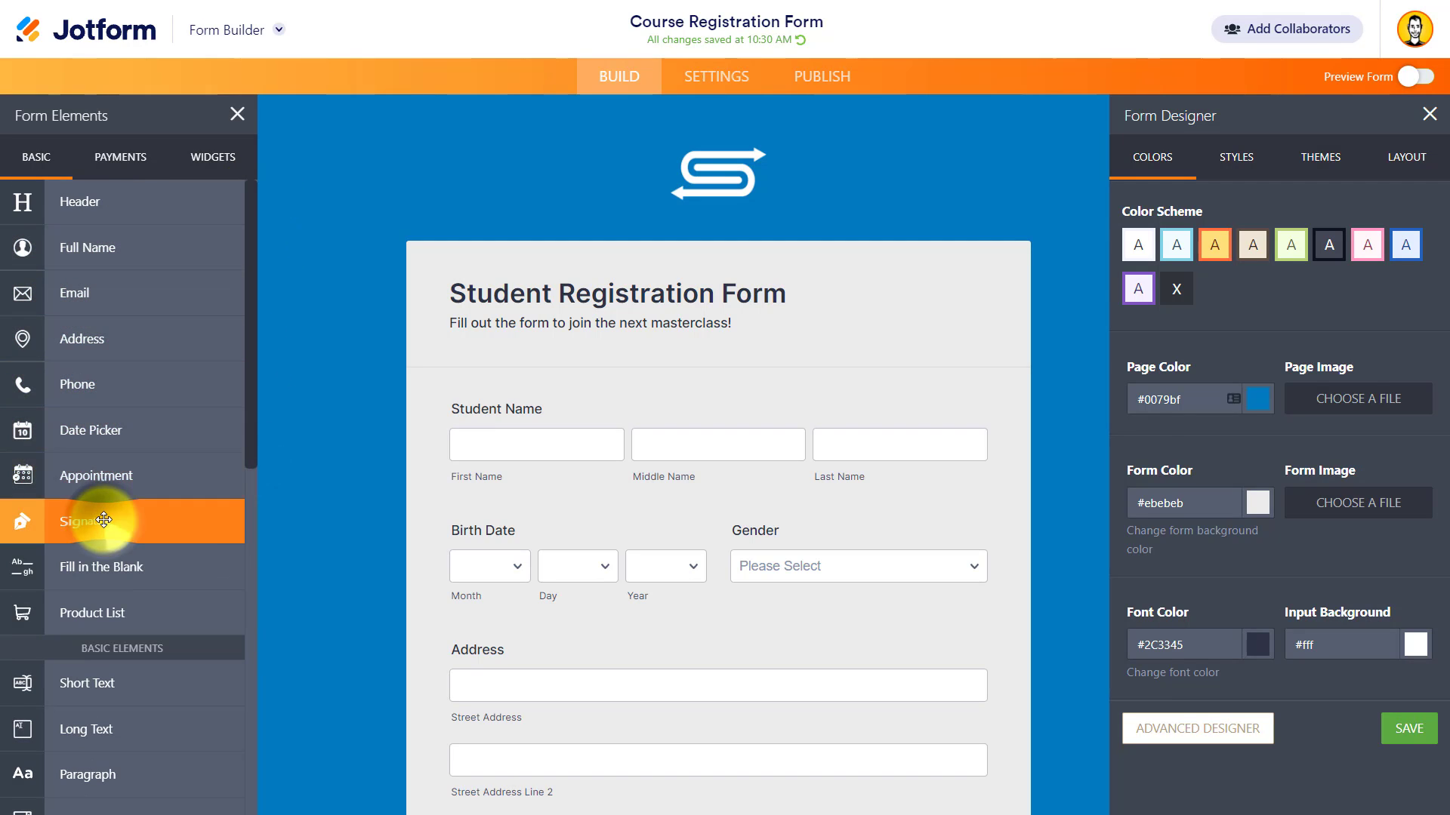
# Add a Signature field and an Appointment field at the top of the form
pyautogui.moveTo(106, 520)
pyautogui.mouseDown()
pyautogui.moveTo(689, 392)
pyautogui.moveTo(669, 588)
pyautogui.moveTo(659, 561)
pyautogui.mouseUp()
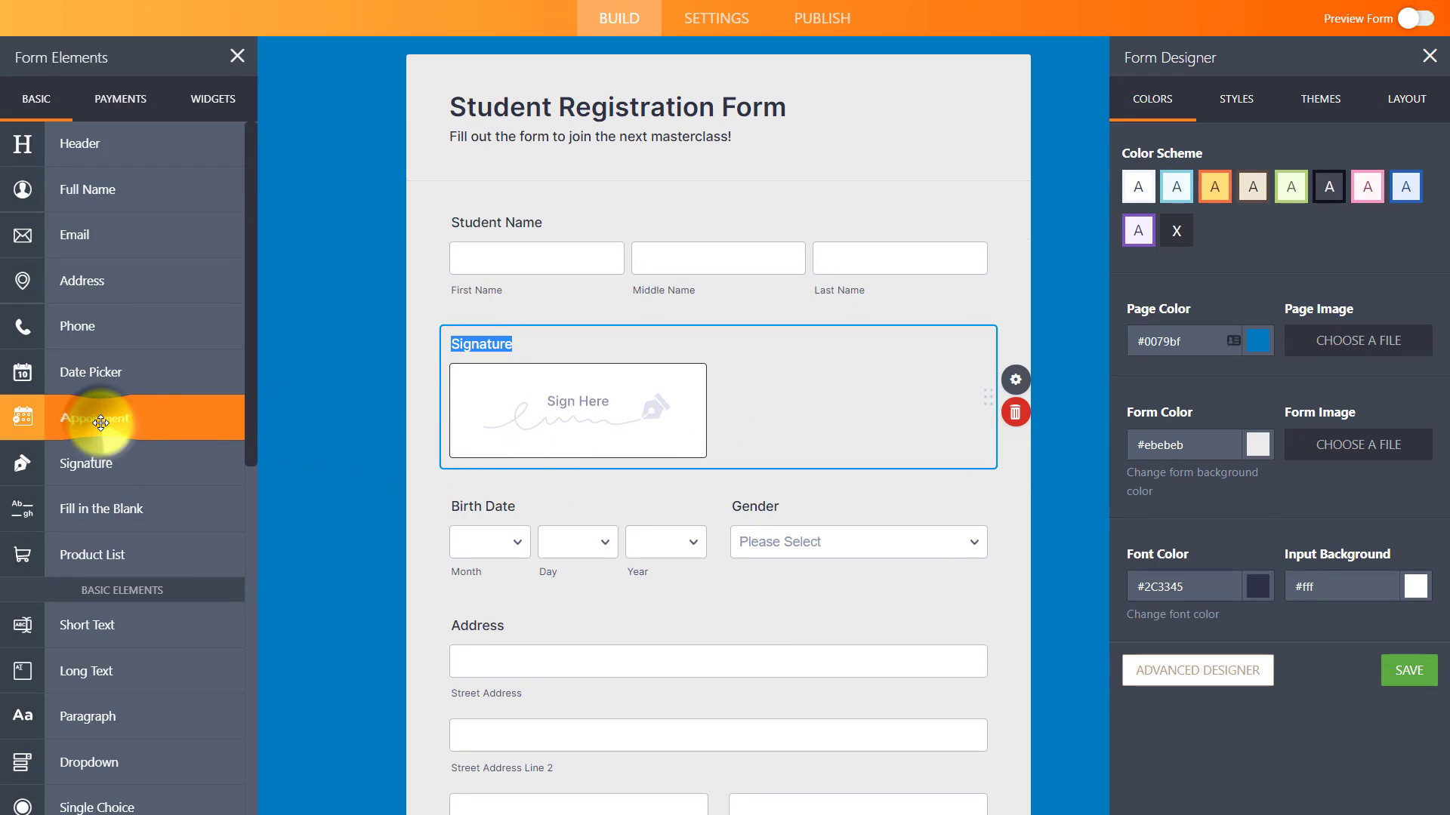
pyautogui.moveTo(100, 423); pyautogui.dragTo(682, 242)
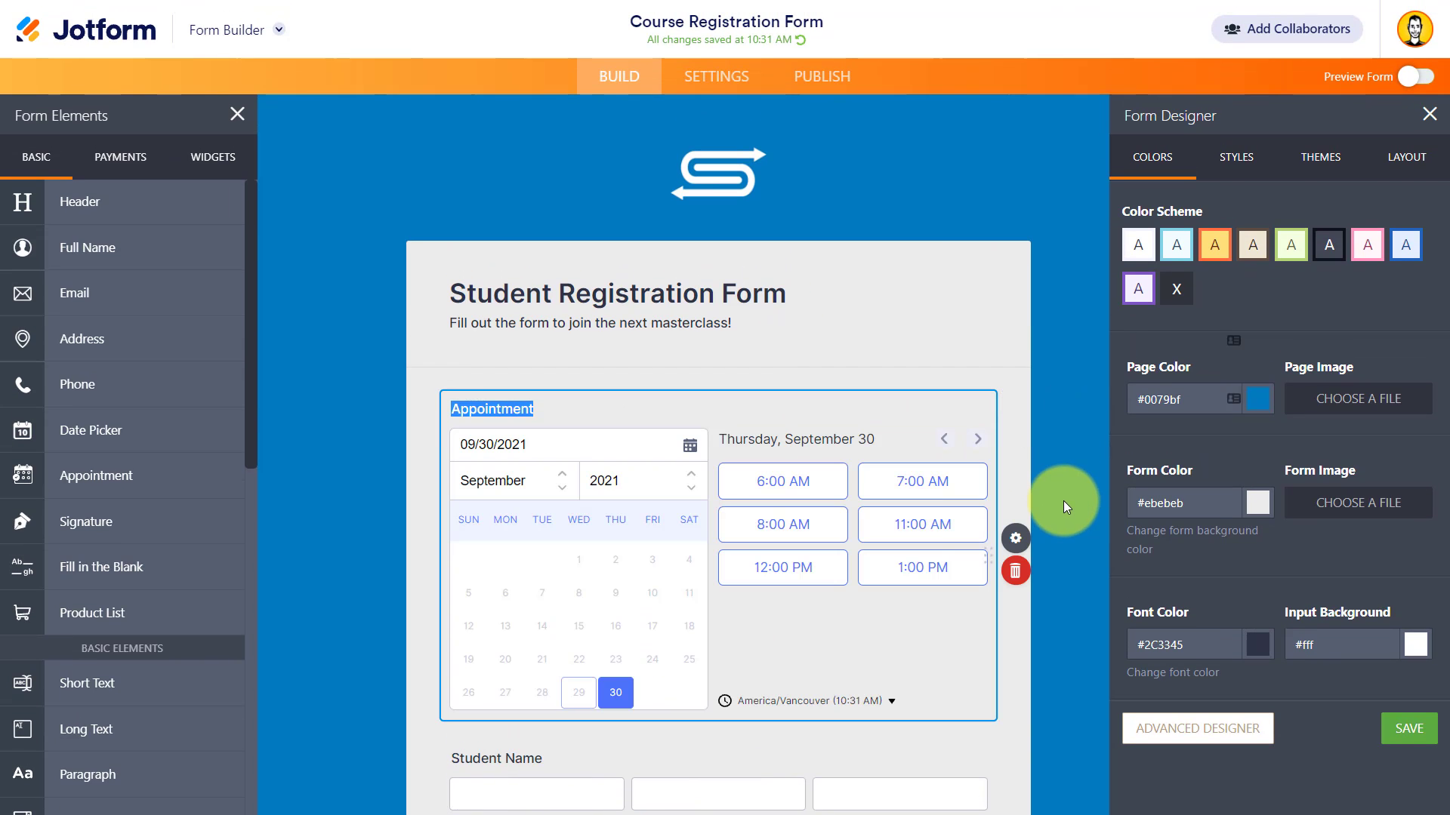
pyautogui.scroll(-1, 748, 528)
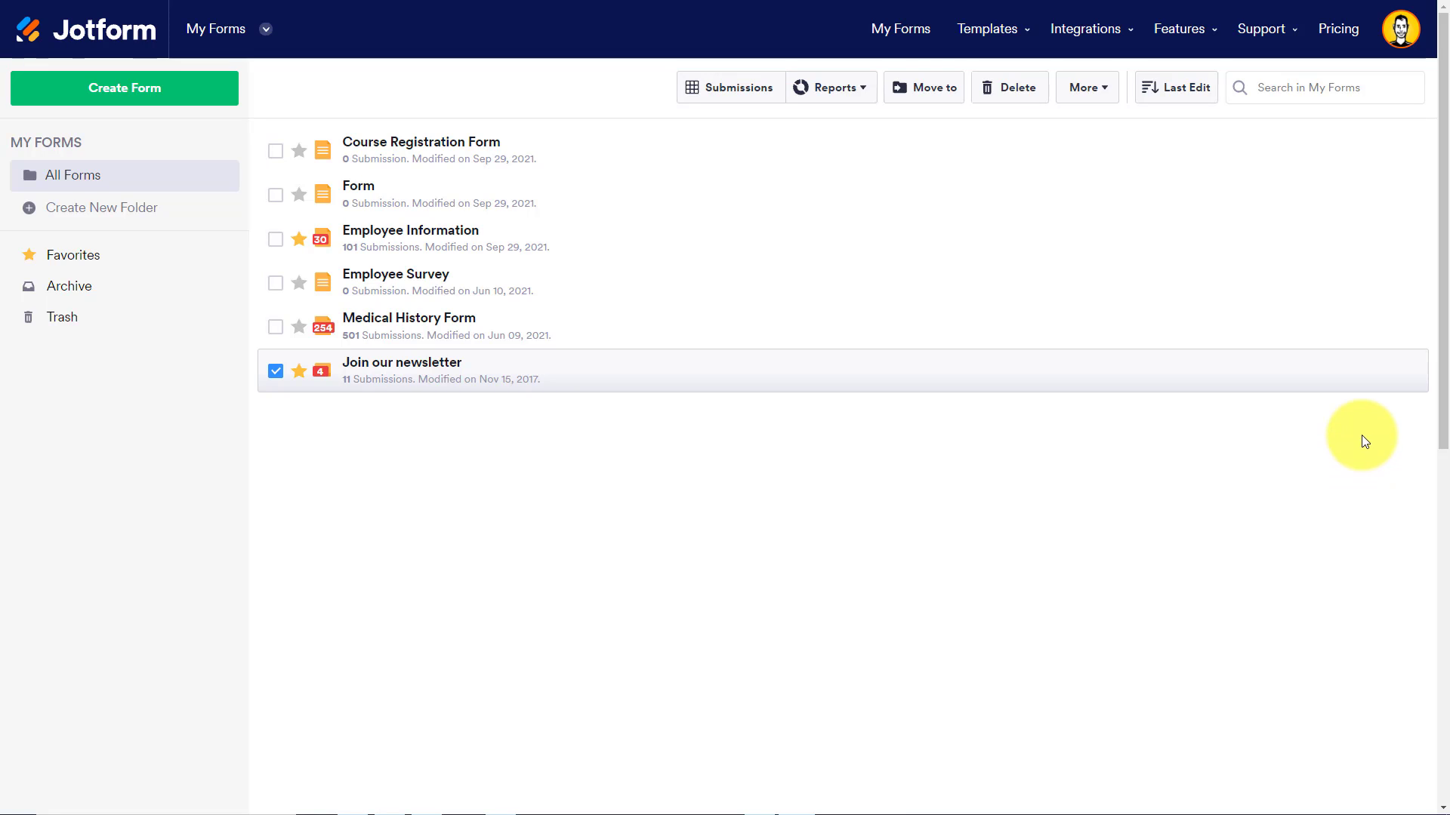
# Show the More actions menu for the Join our newsletter form
pyautogui.click(1401, 380)
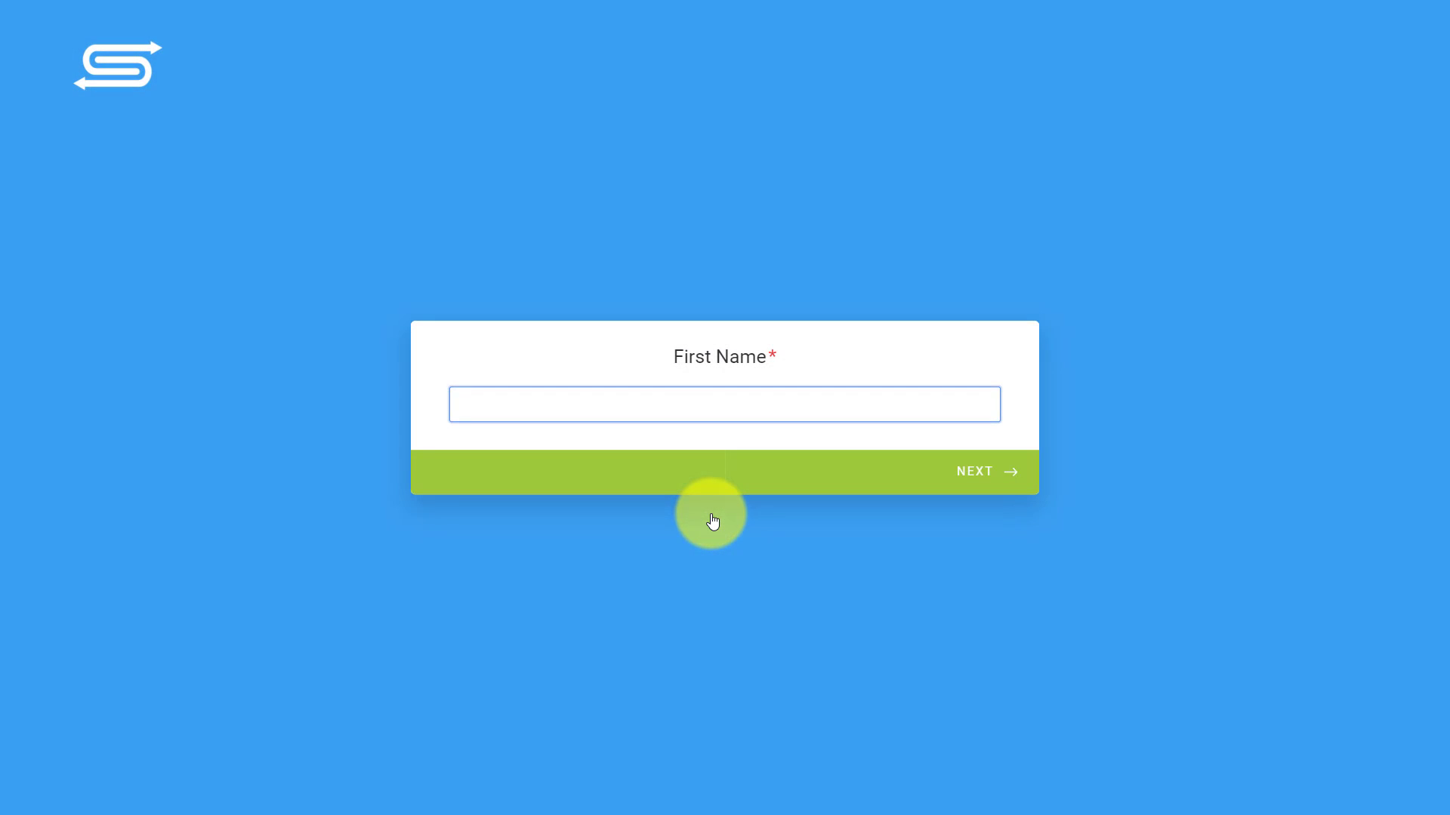
# Enter a first name and a saved email in the newsletter form, then submit it
pyautogui.write('John')
pyautogui.click(977, 477)
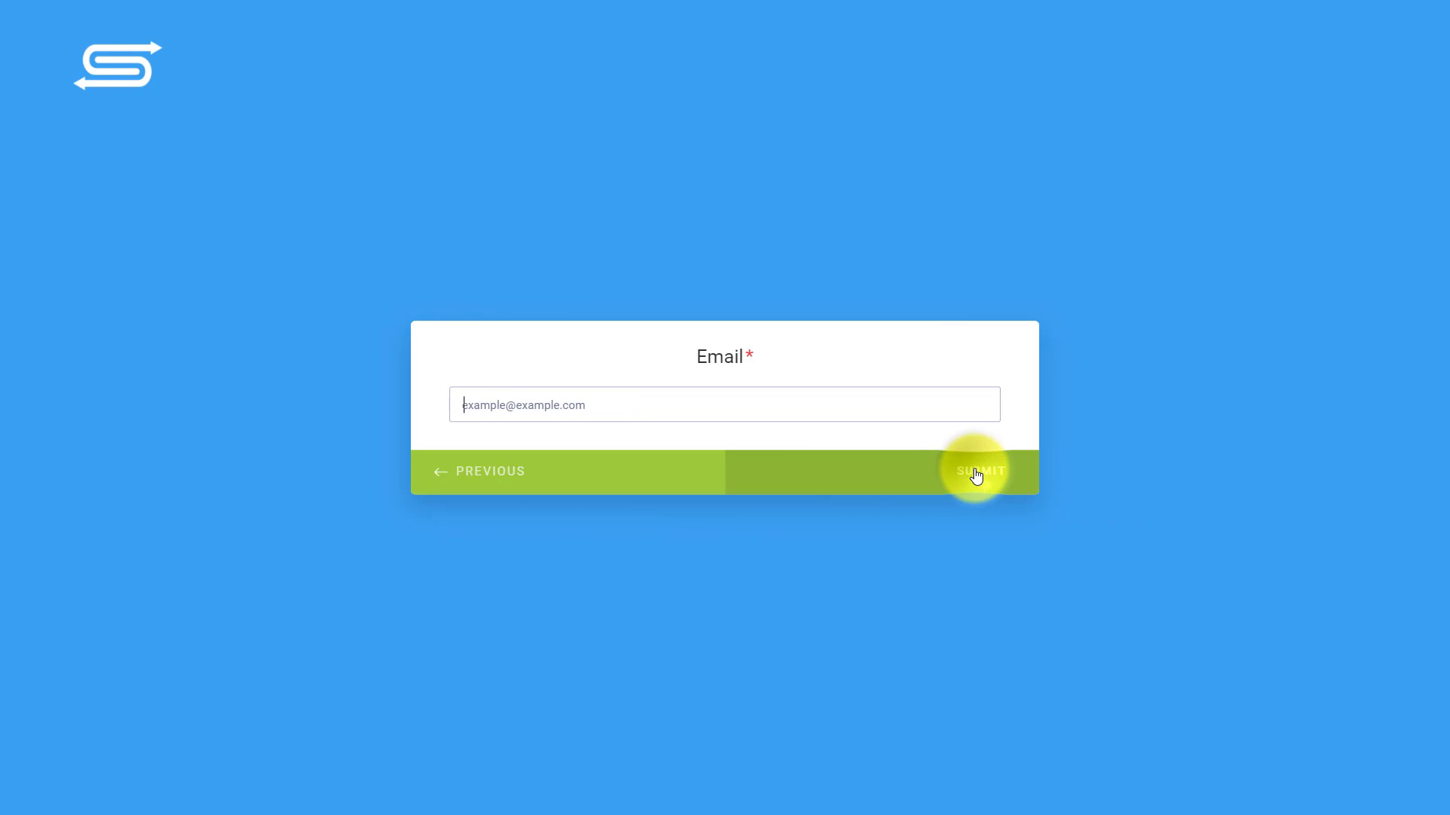
pyautogui.click(539, 413)
pyautogui.click(523, 444)
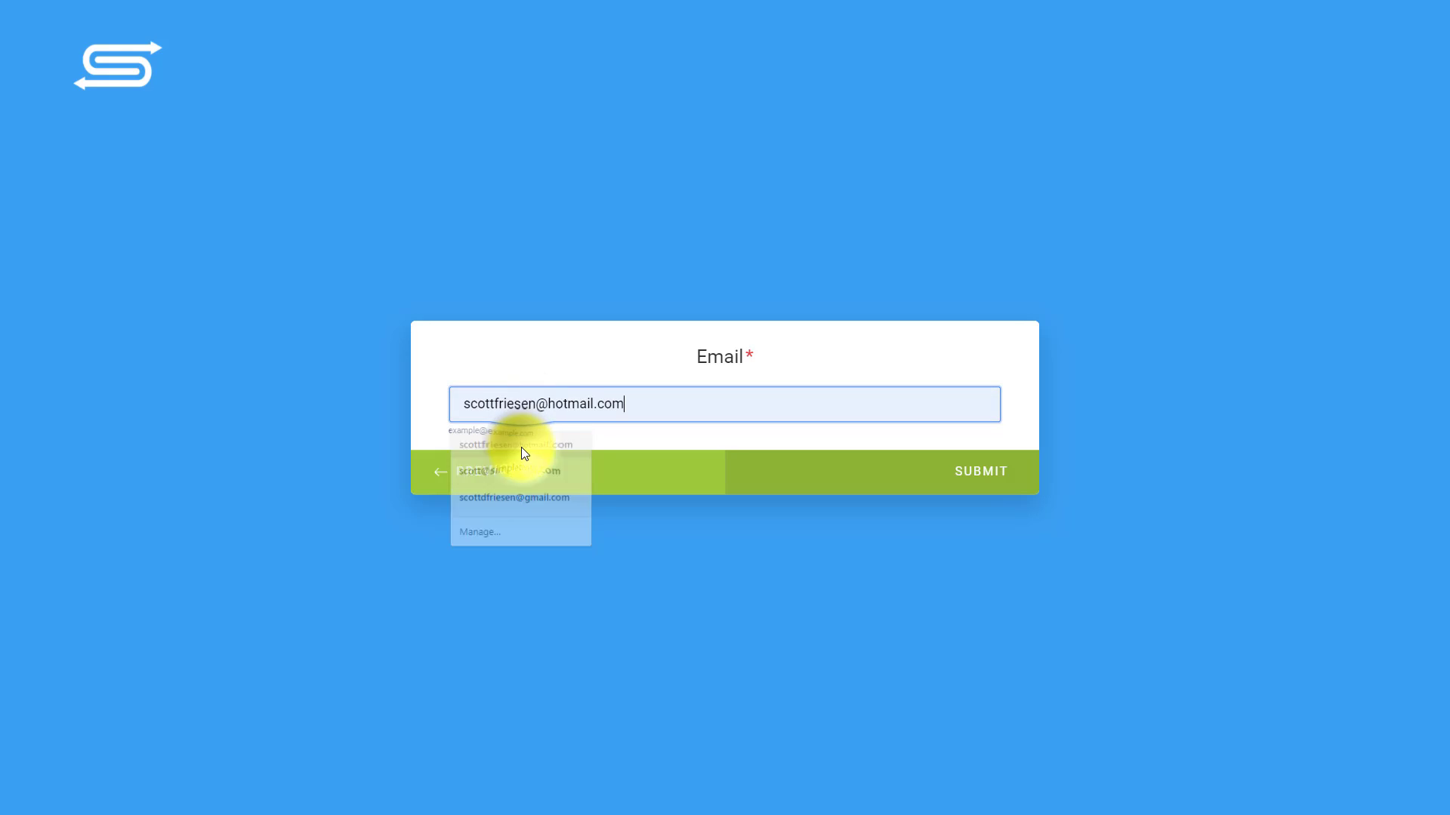
pyautogui.click(961, 475)
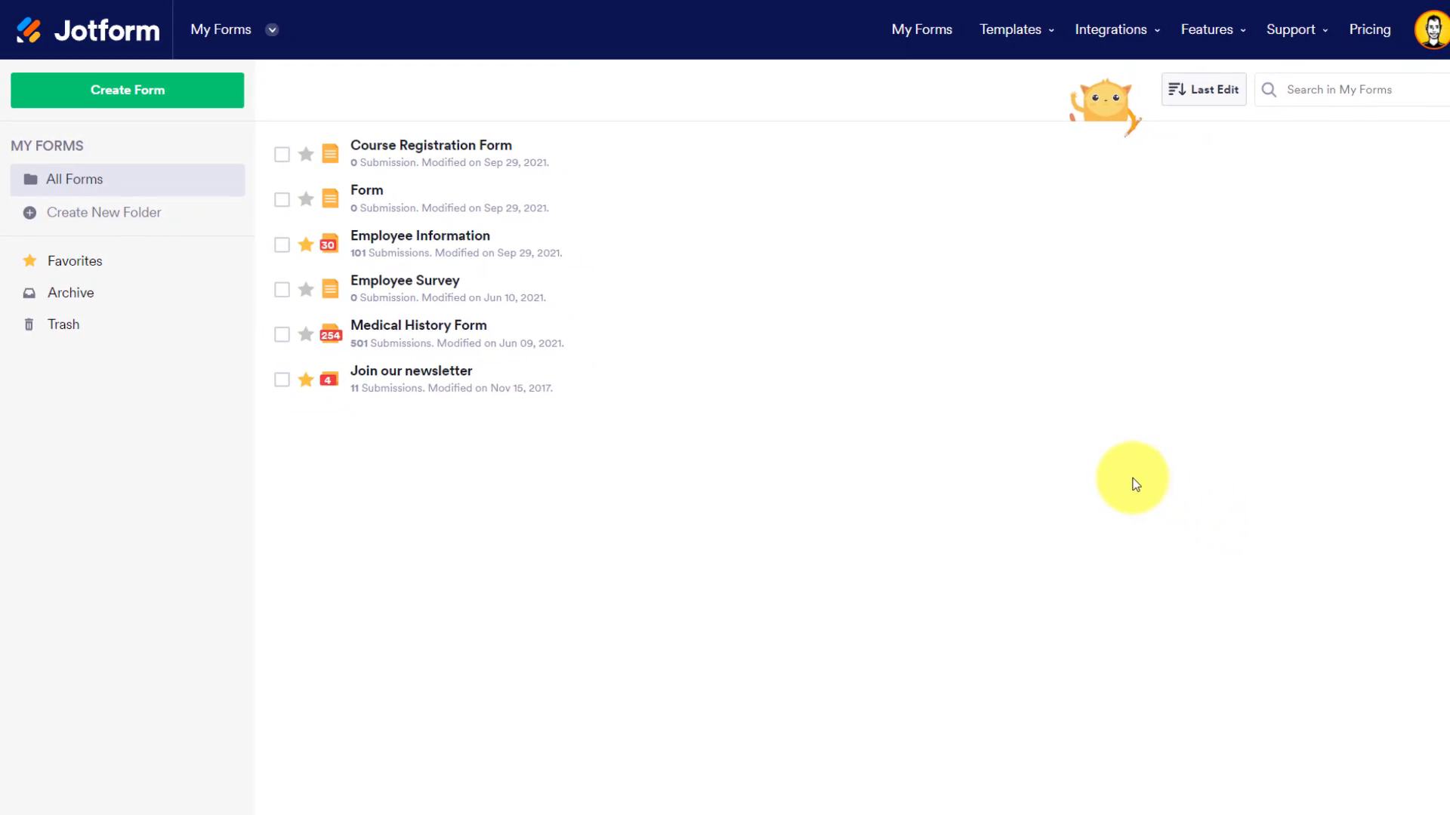
# Open All Integrations and go to the CRM category listing HubSpot and Salesforce
pyautogui.moveTo(1094, 32)
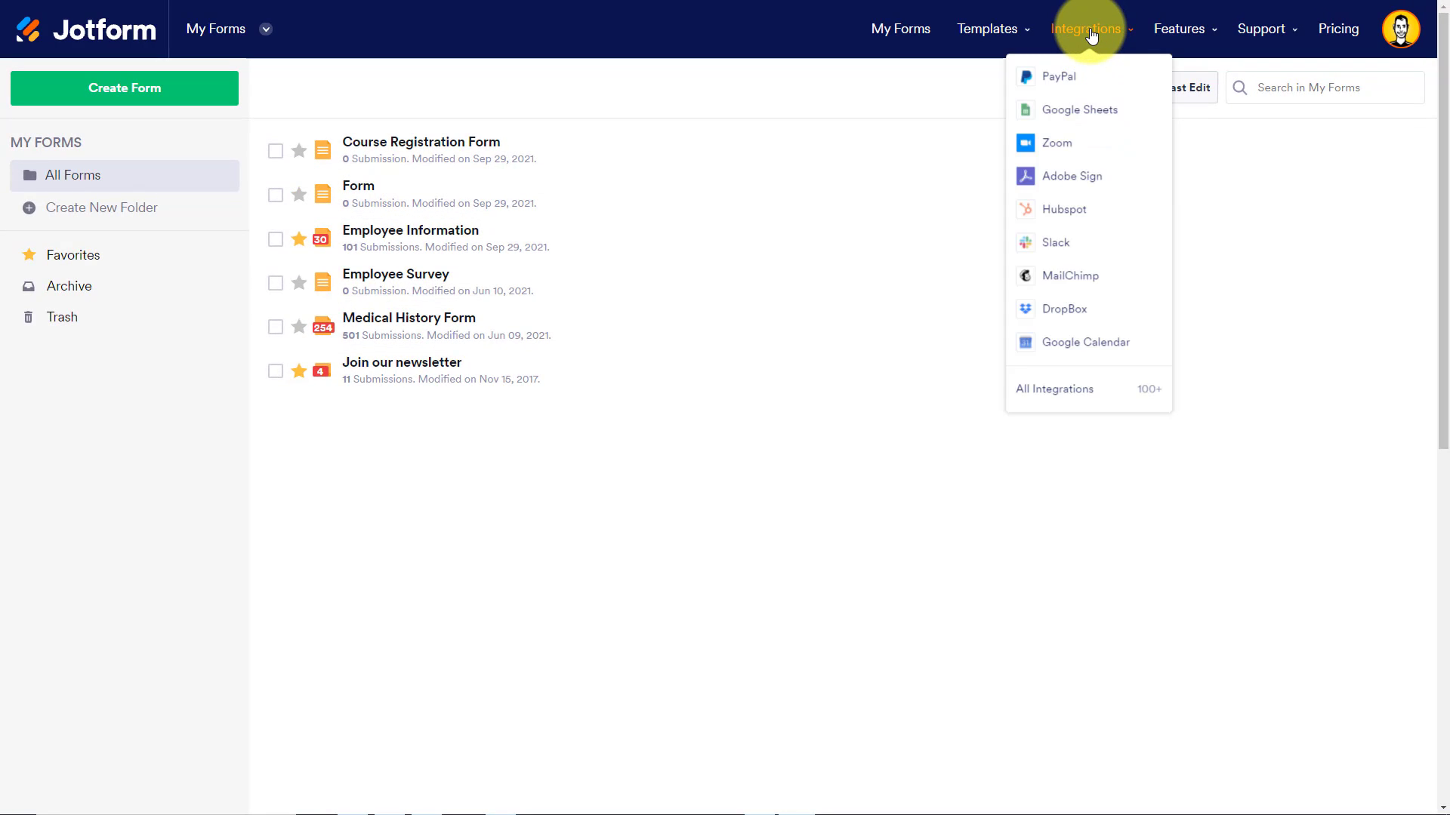
pyautogui.click(1052, 400)
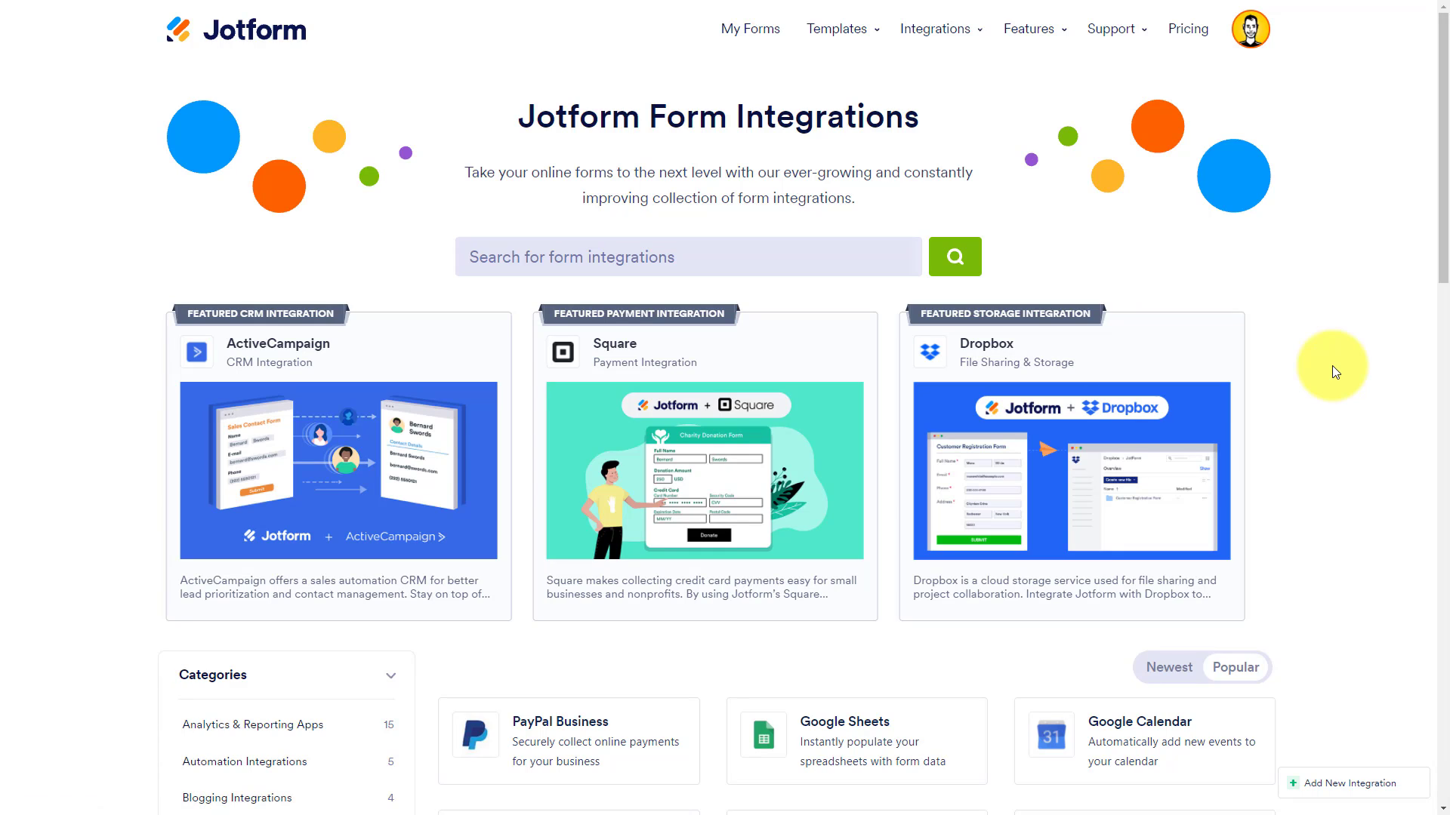
pyautogui.scroll(-3, 1332, 366)
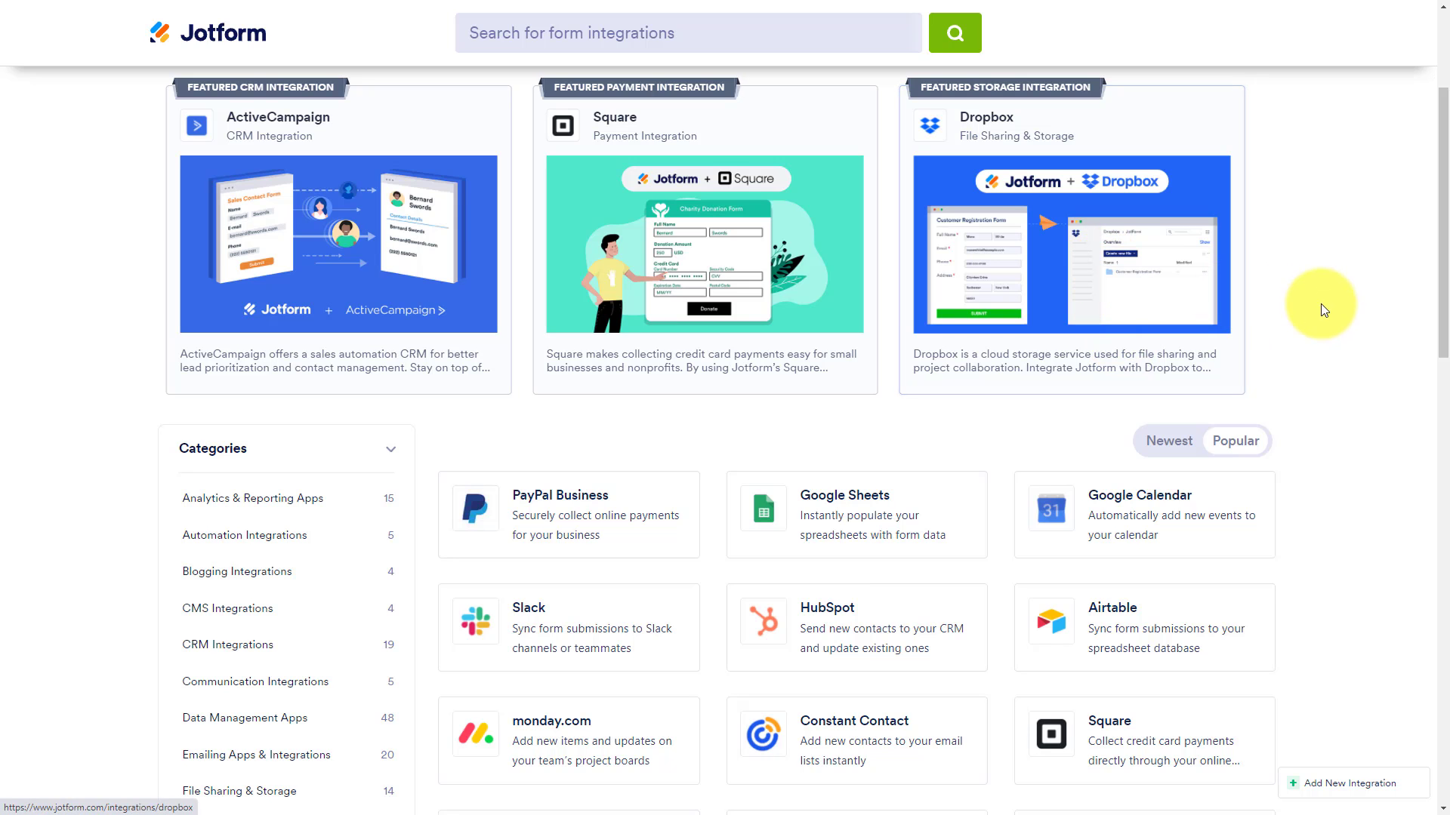
pyautogui.scroll(-5, 1322, 306)
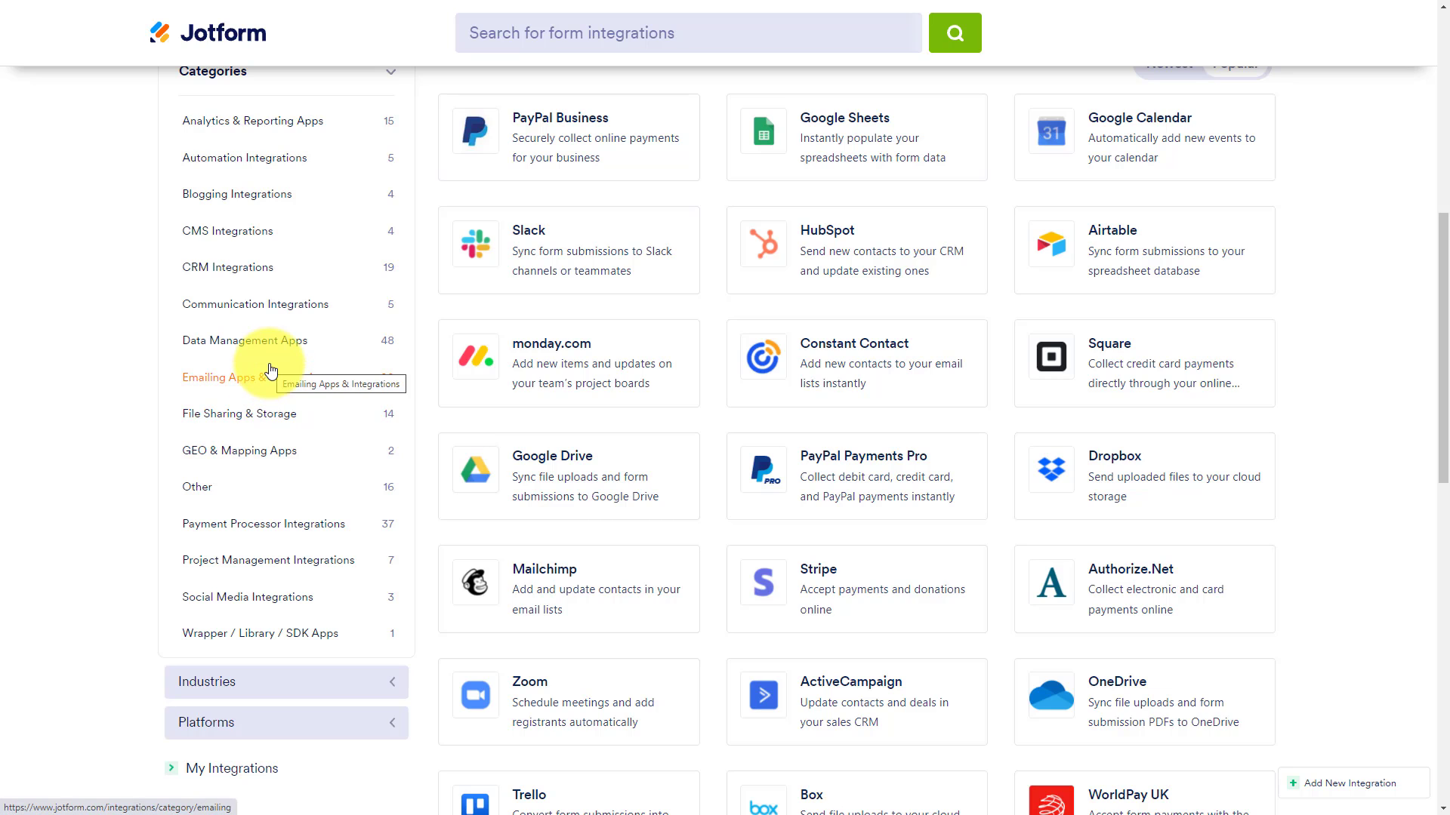
pyautogui.click(241, 277)
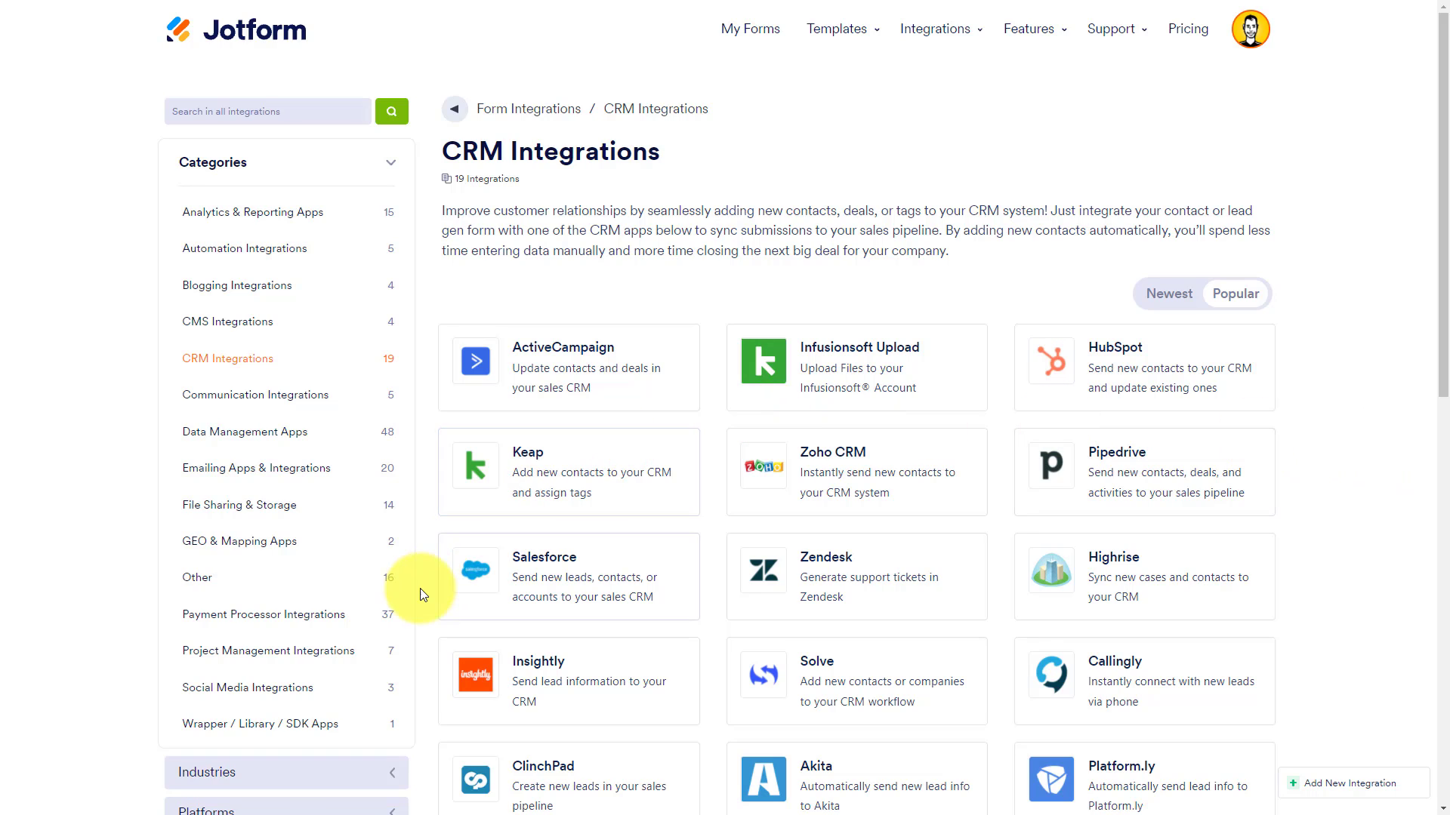
# View the Project Management Integrations category, including monday.com and Trello
pyautogui.click(268, 651)
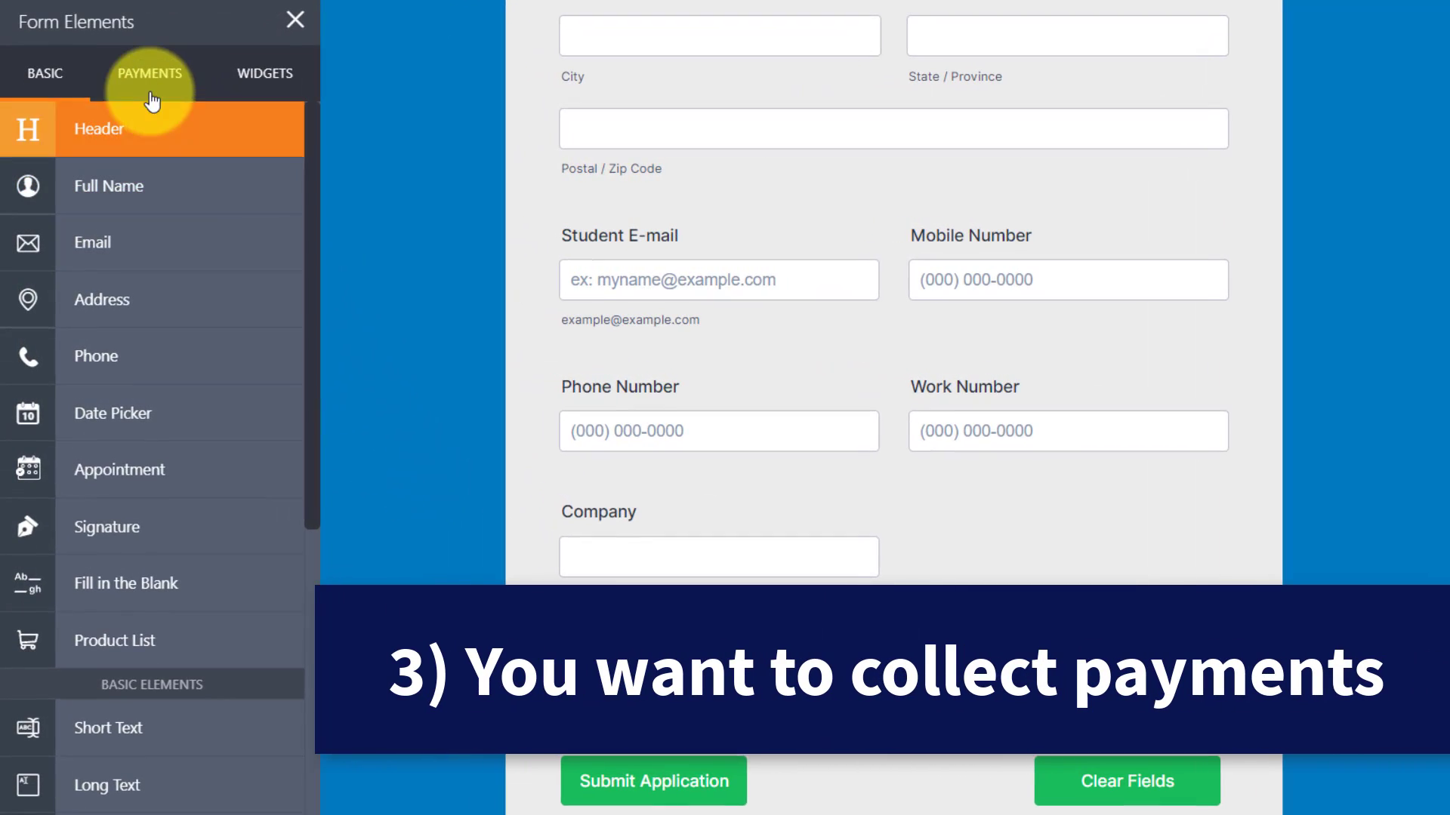
# From the Payments elements, place a PayPal Business field below the Courses question
pyautogui.click(149, 83)
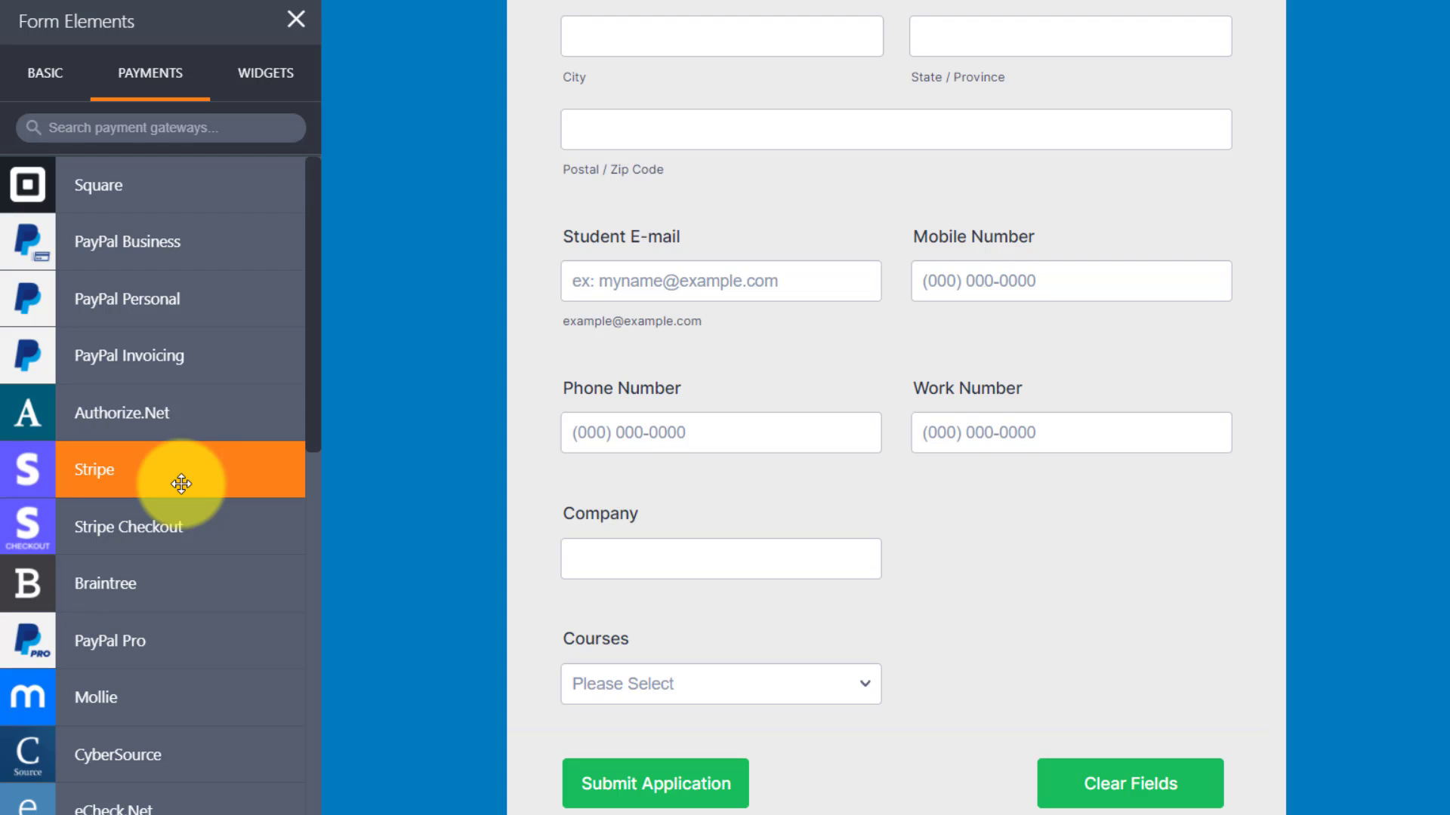
pyautogui.scroll(-10, 204, 569)
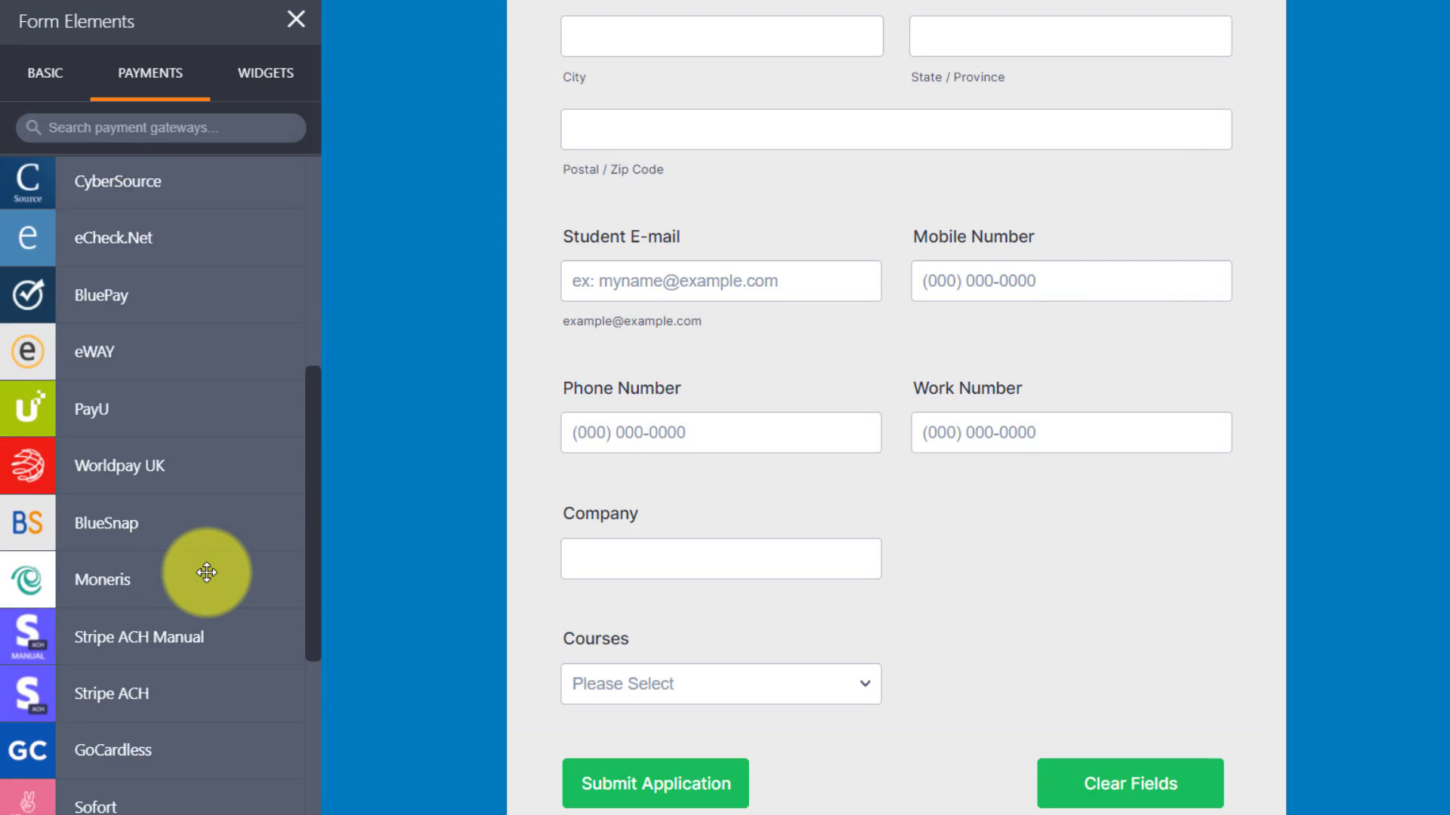
pyautogui.scroll(-5, 204, 569)
pyautogui.scroll(10, 204, 569)
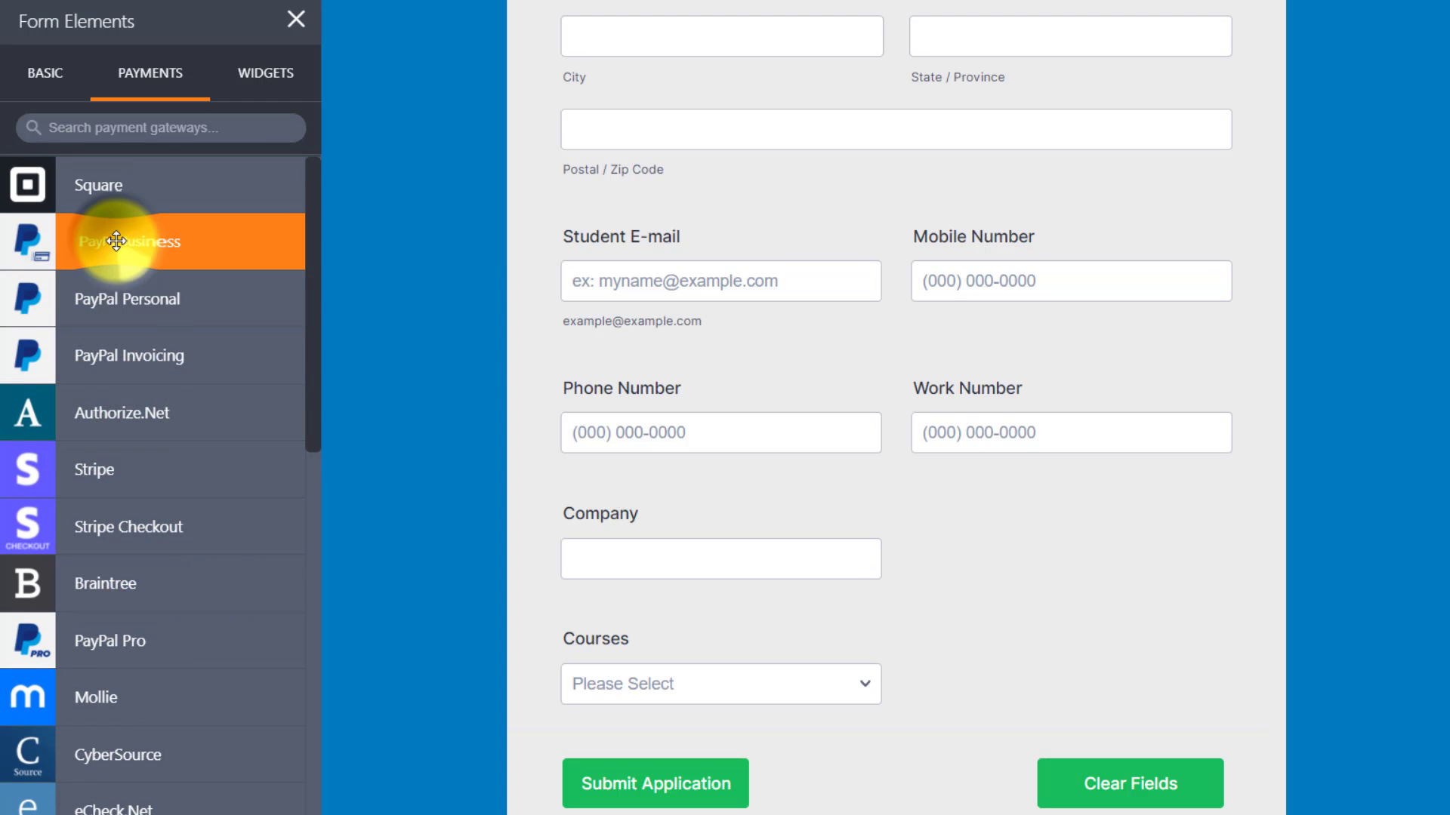
pyautogui.moveTo(121, 243); pyautogui.dragTo(725, 682)
# Try the My Products field's Debit or Credit Card payment method, then switch it to PayPal
pyautogui.scroll(-1, 1208, 614)
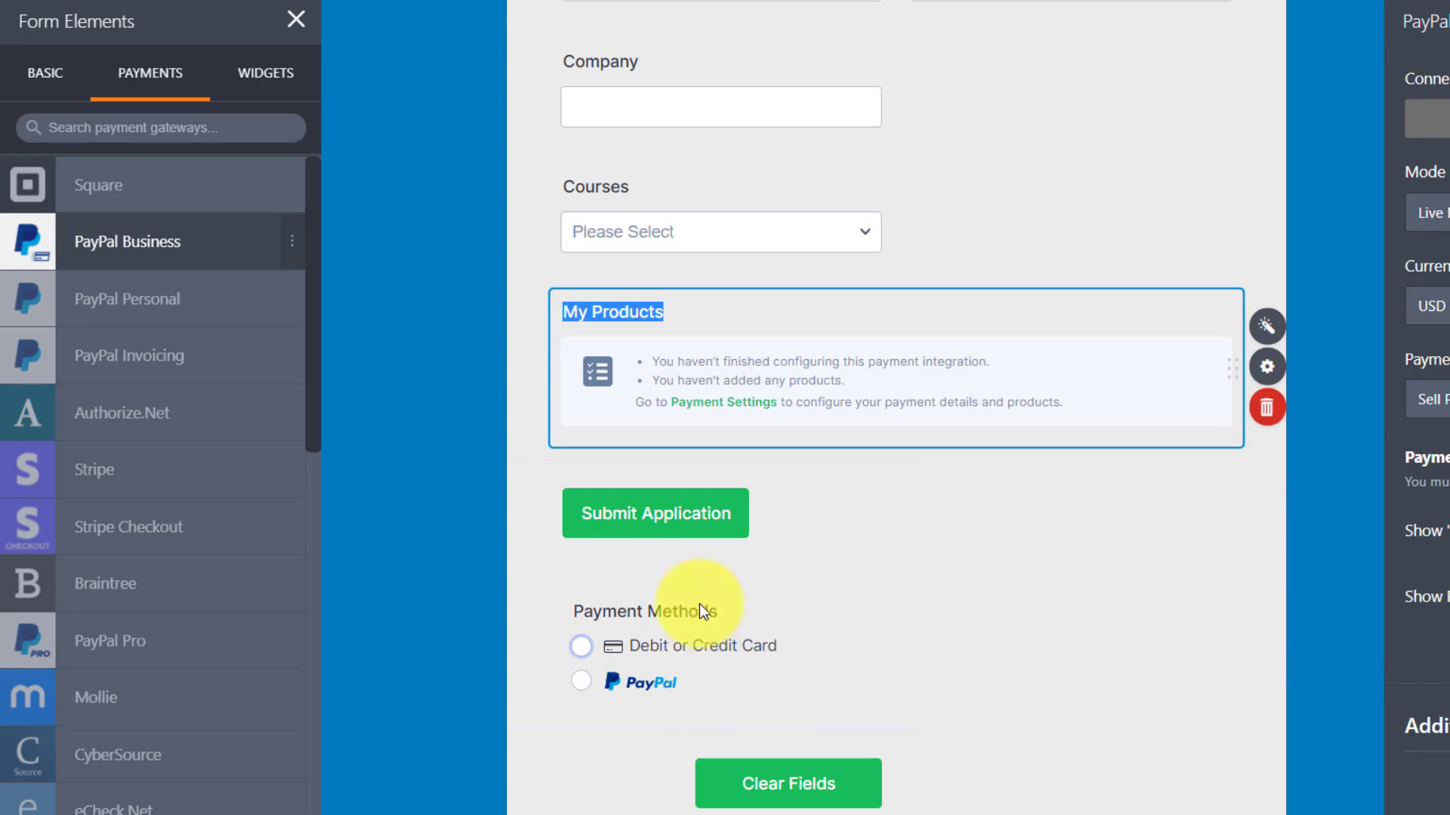
pyautogui.click(580, 648)
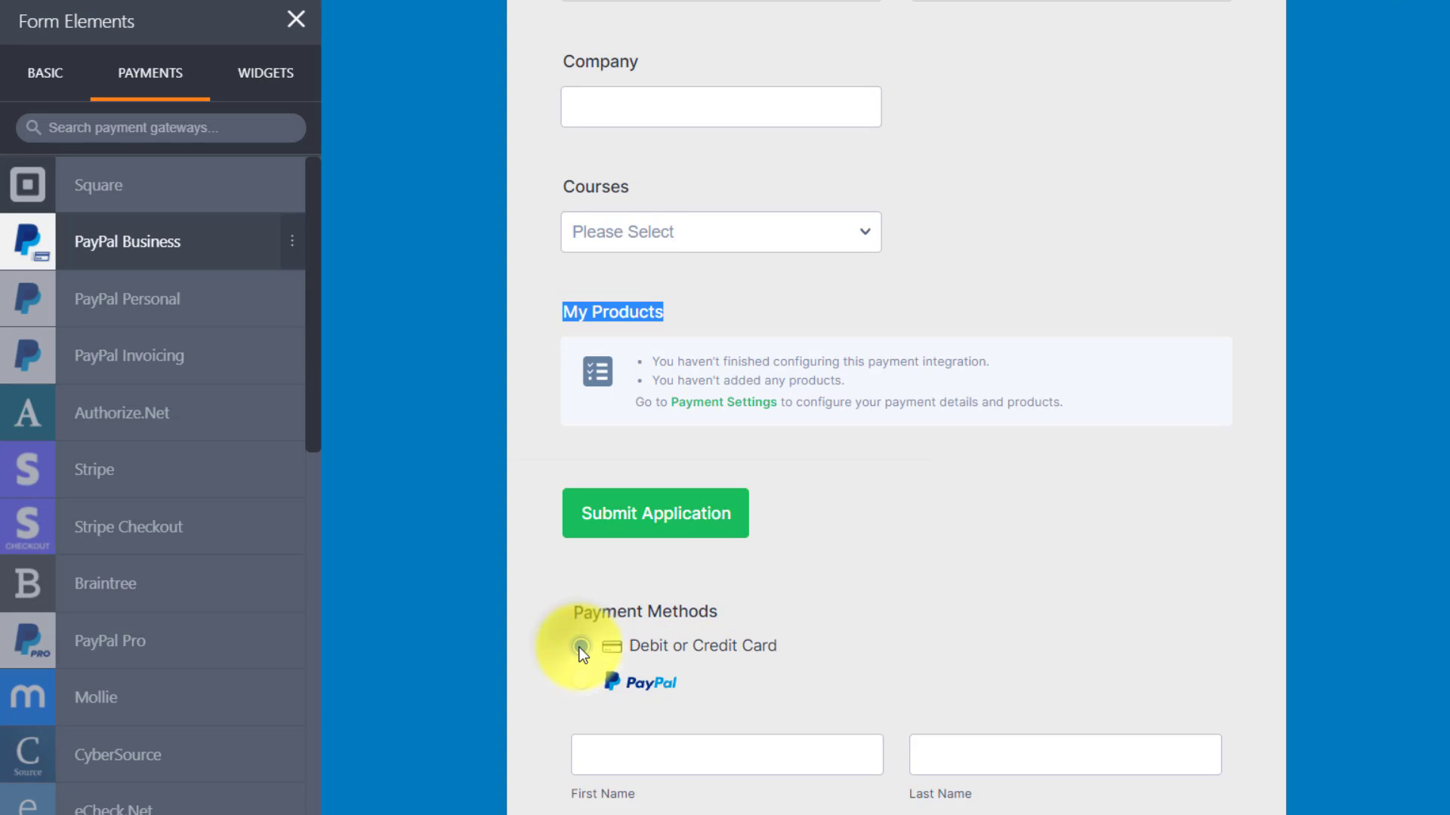
pyautogui.scroll(-5, 903, 618)
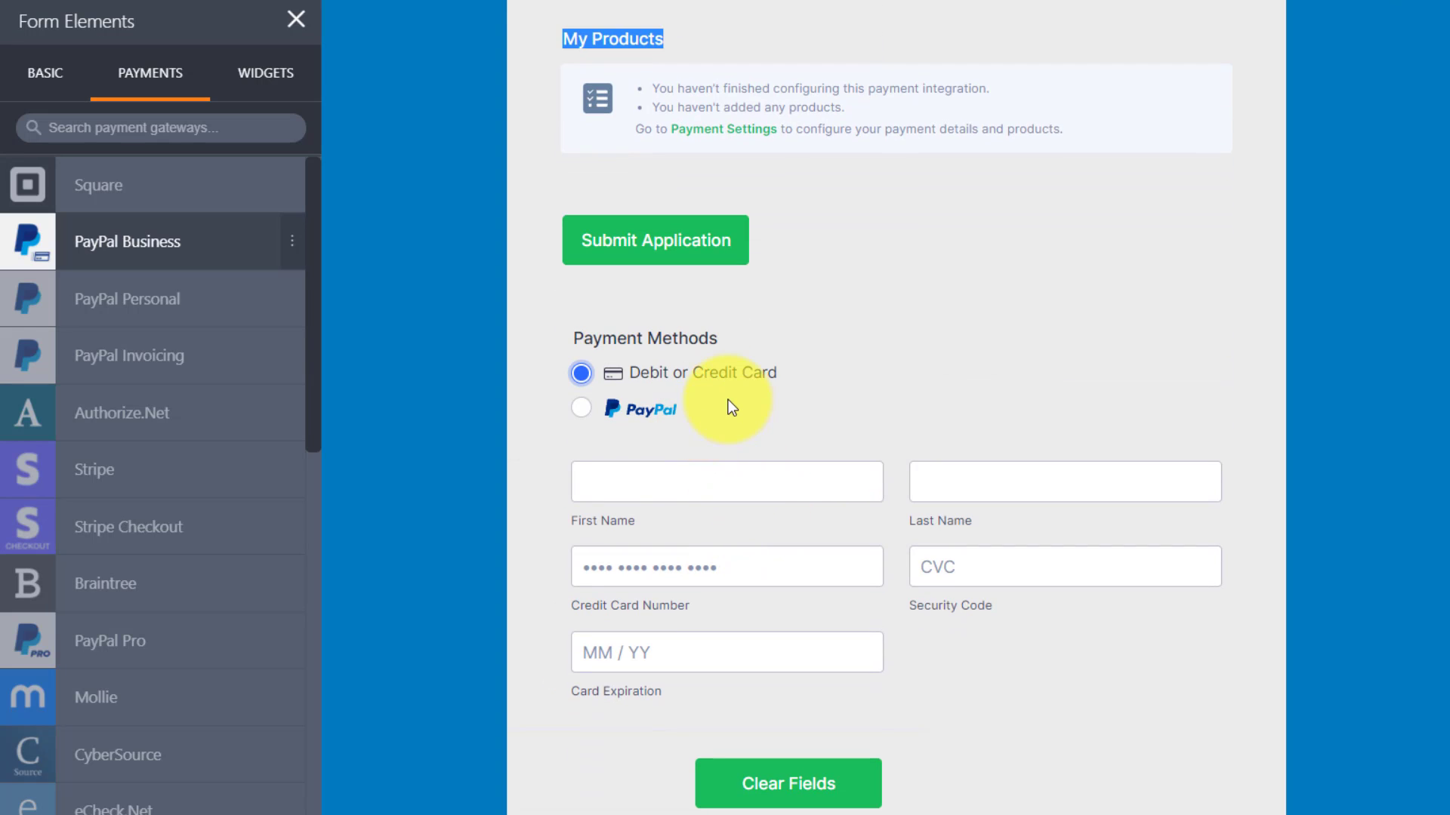
pyautogui.click(586, 409)
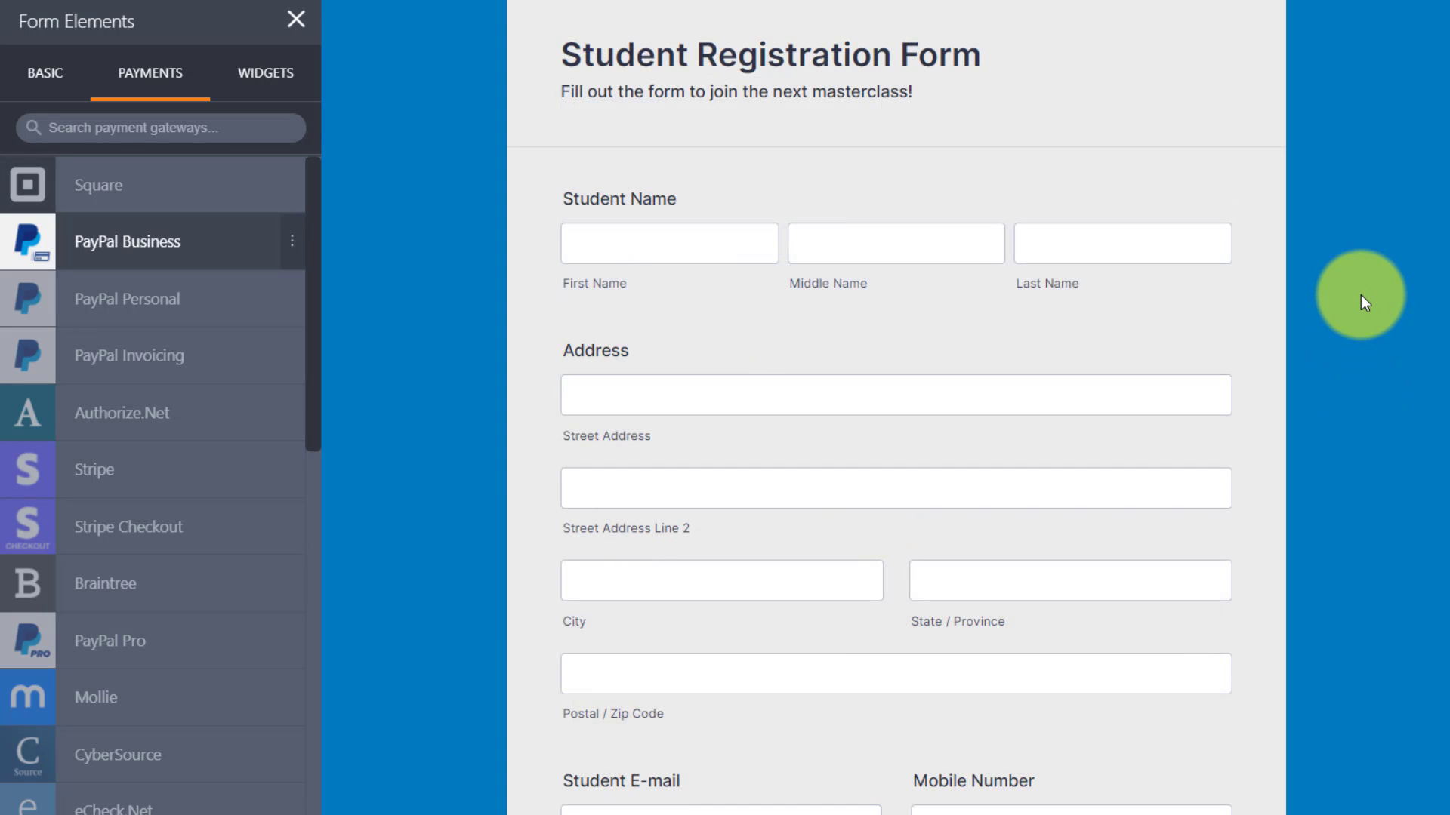
pyautogui.scroll(-9, 1361, 294)
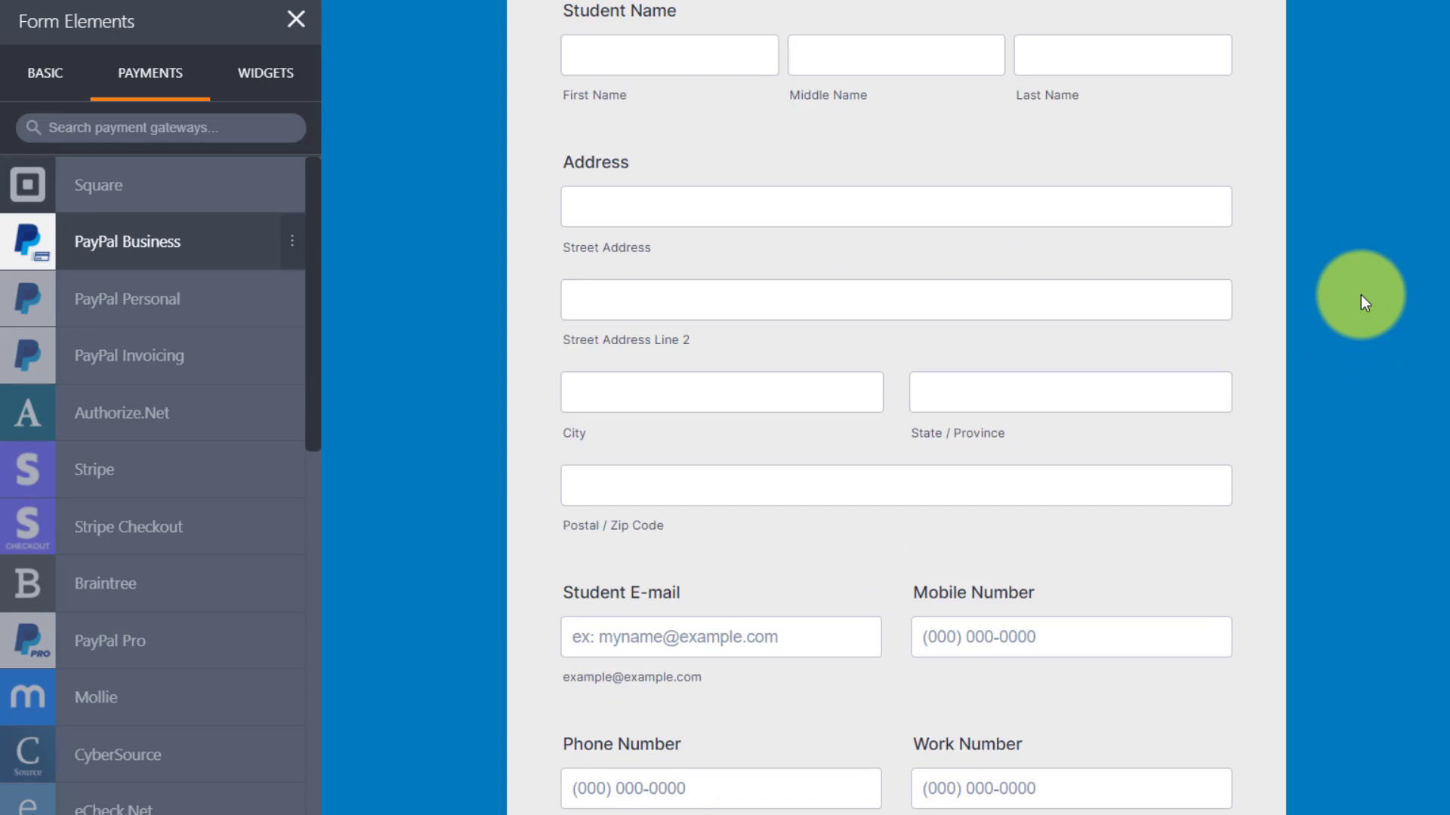
pyautogui.scroll(-7, 1361, 294)
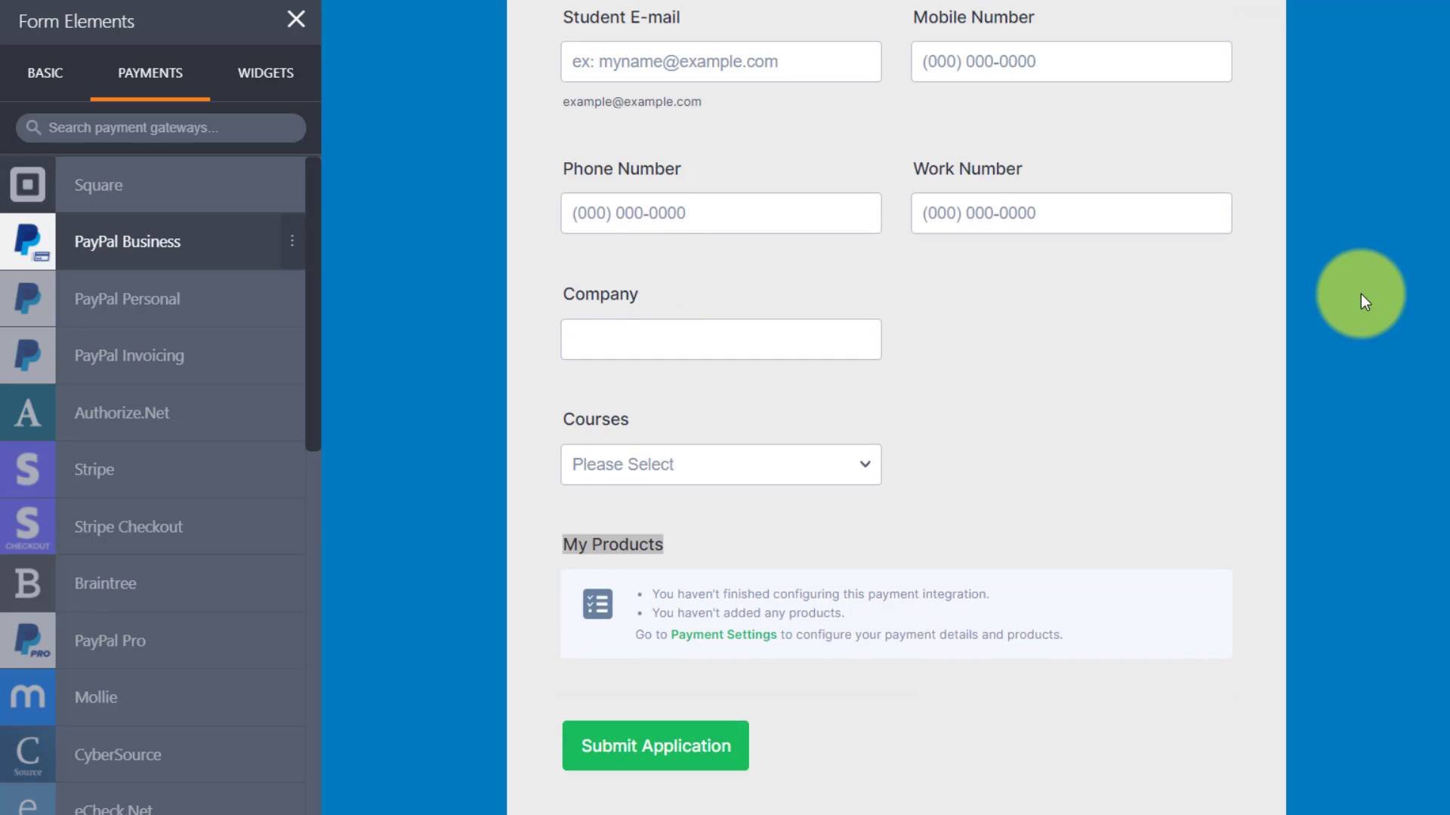